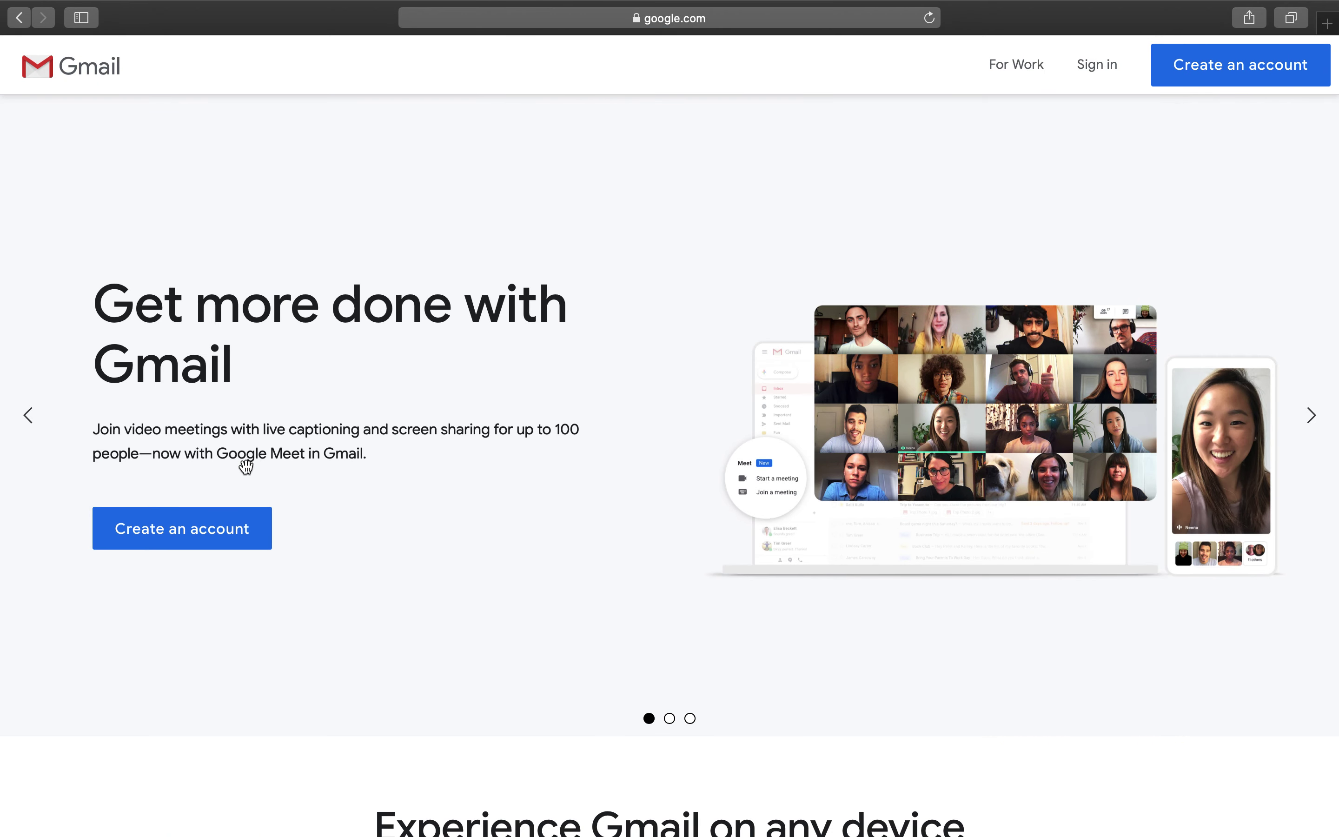
- Open Google's 'Create your Google Account' sign-up form from the Gmail landing page
click(188, 545)
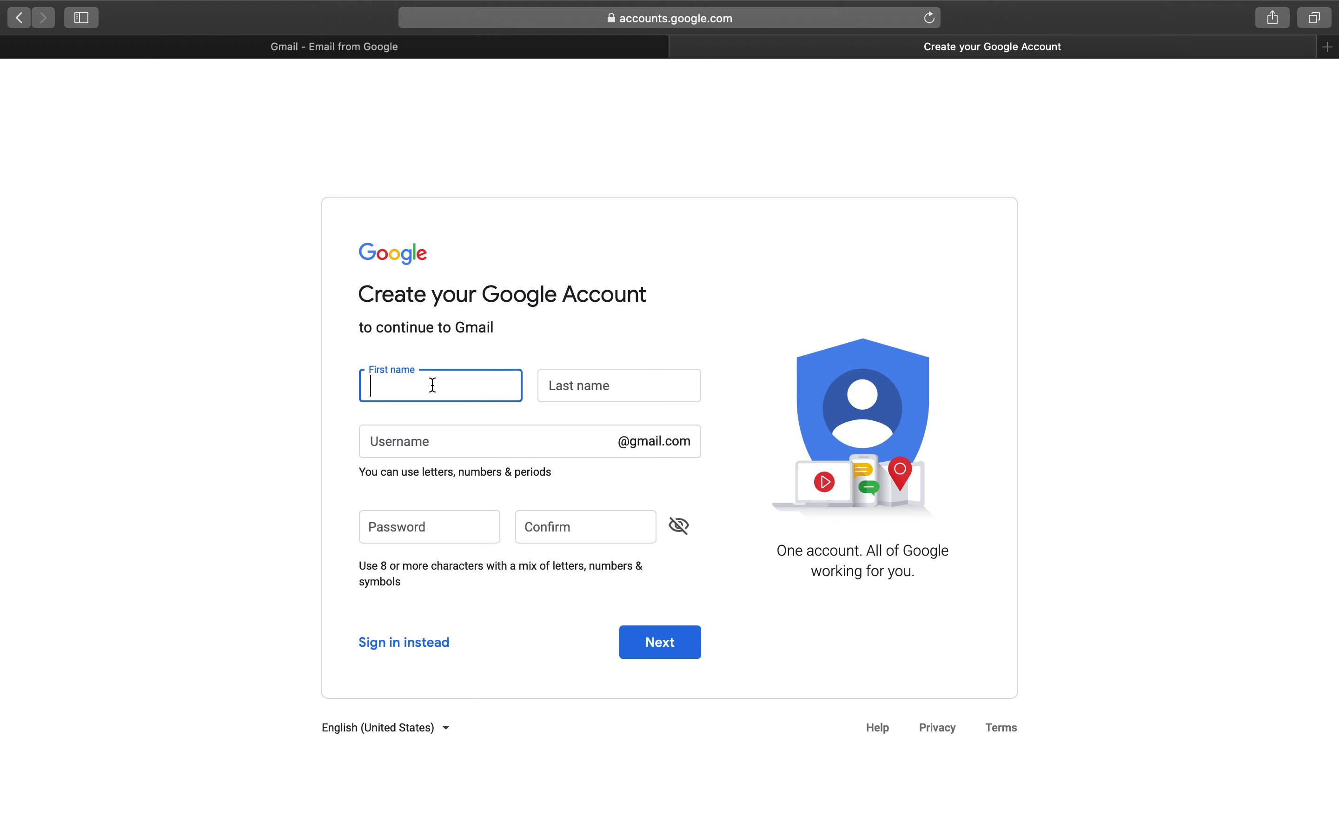
- Enter the account holder's first name, last name and desired username in the sign-up form
click(588, 382)
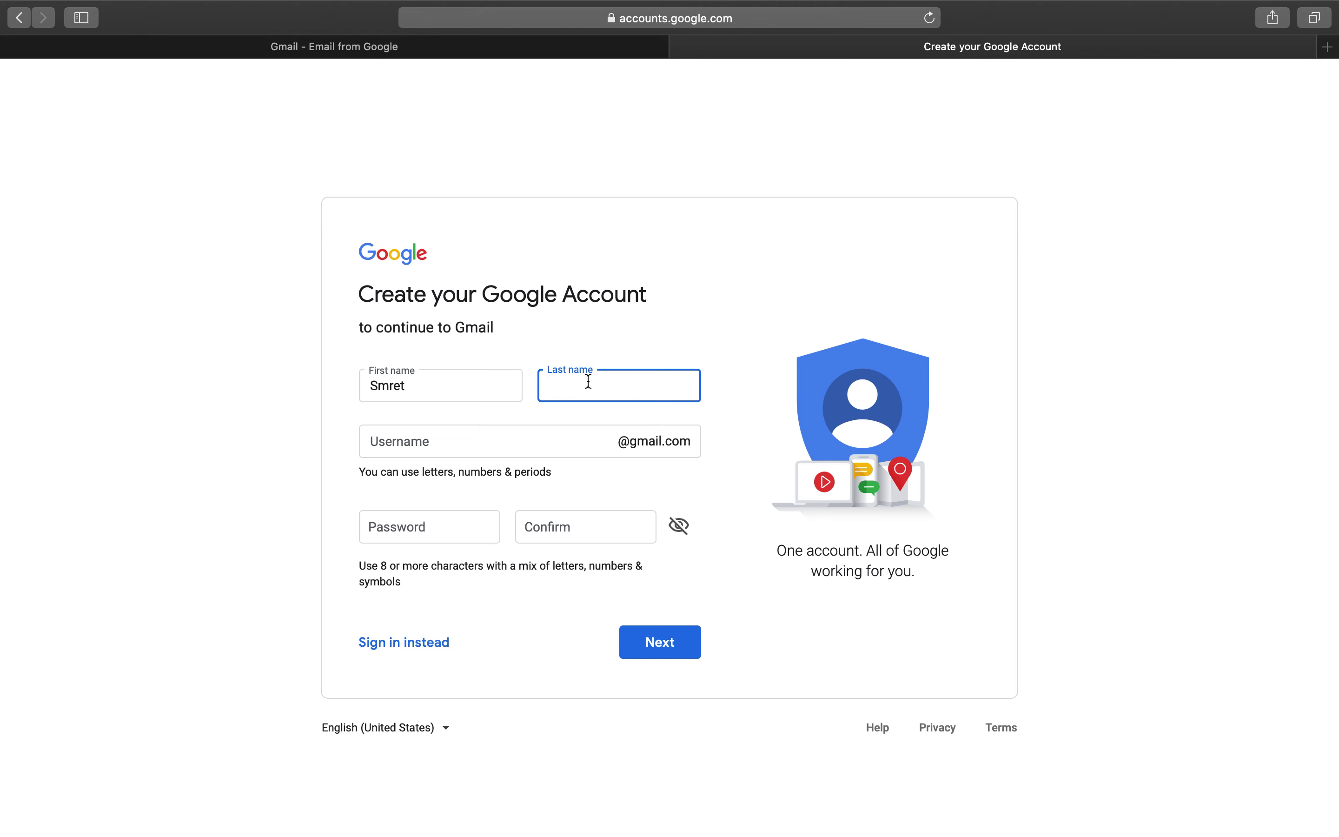
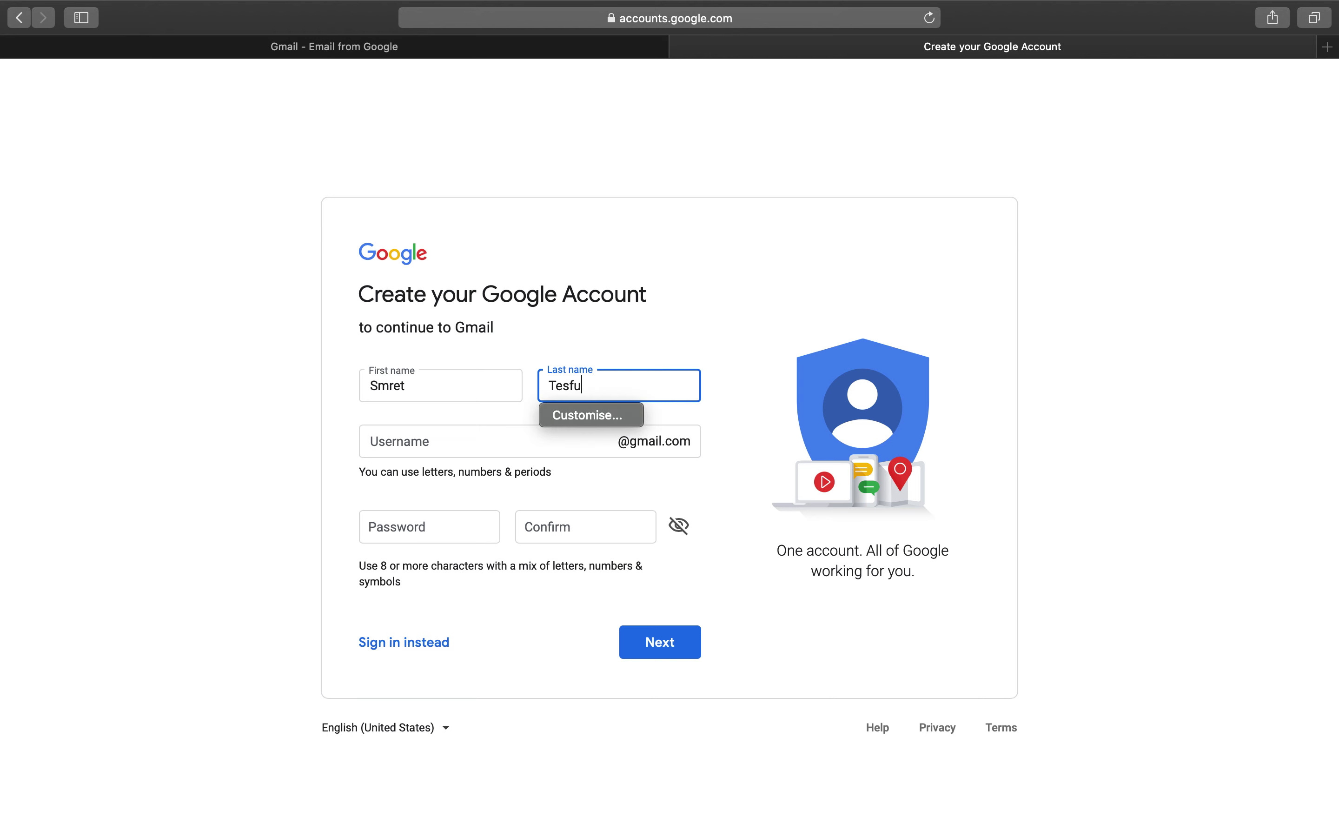
click(454, 438)
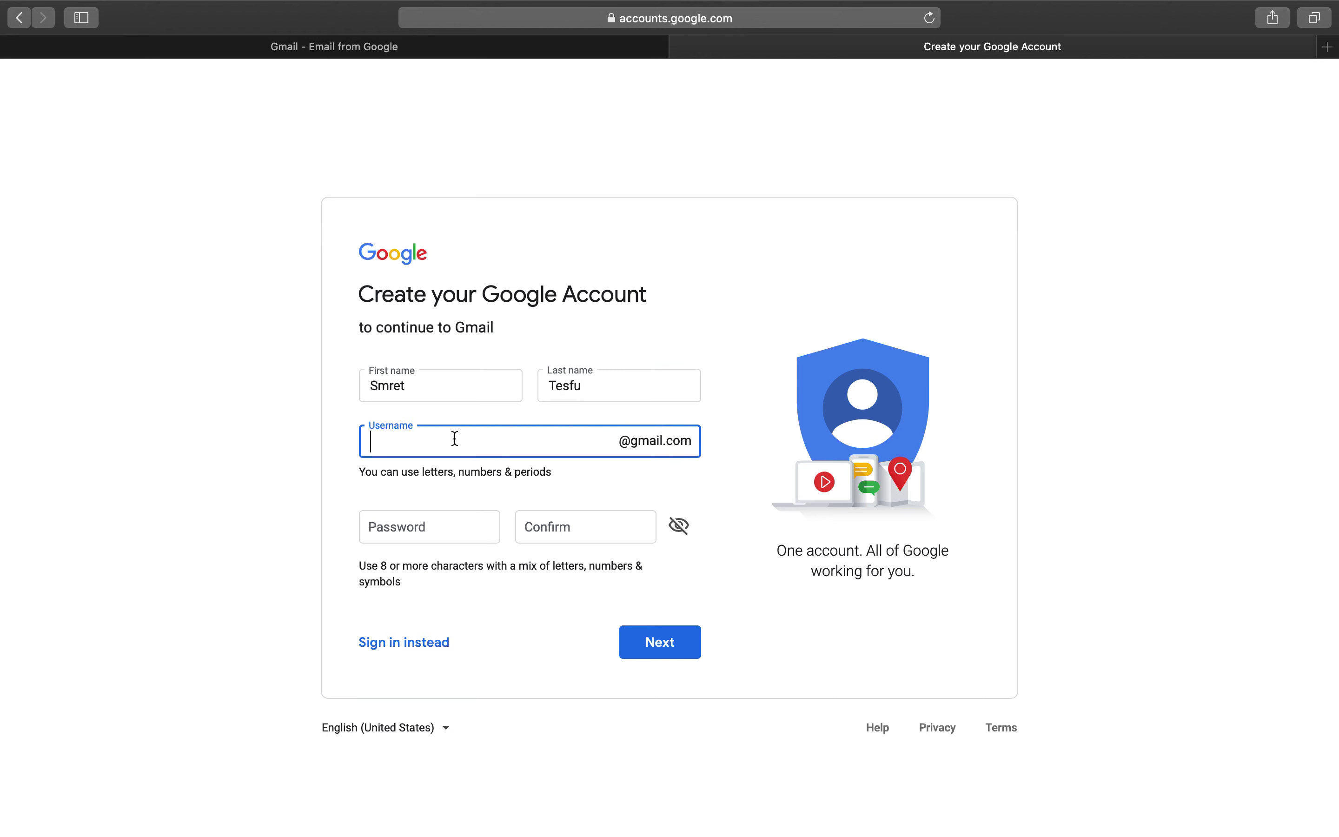
text(S)
key(BackSpace)
- Enter the account password and its confirmation, then submit the form
click(440, 535)
text(•••)
key(BackSpace)
key(BackSpace)
key(BackSpace)
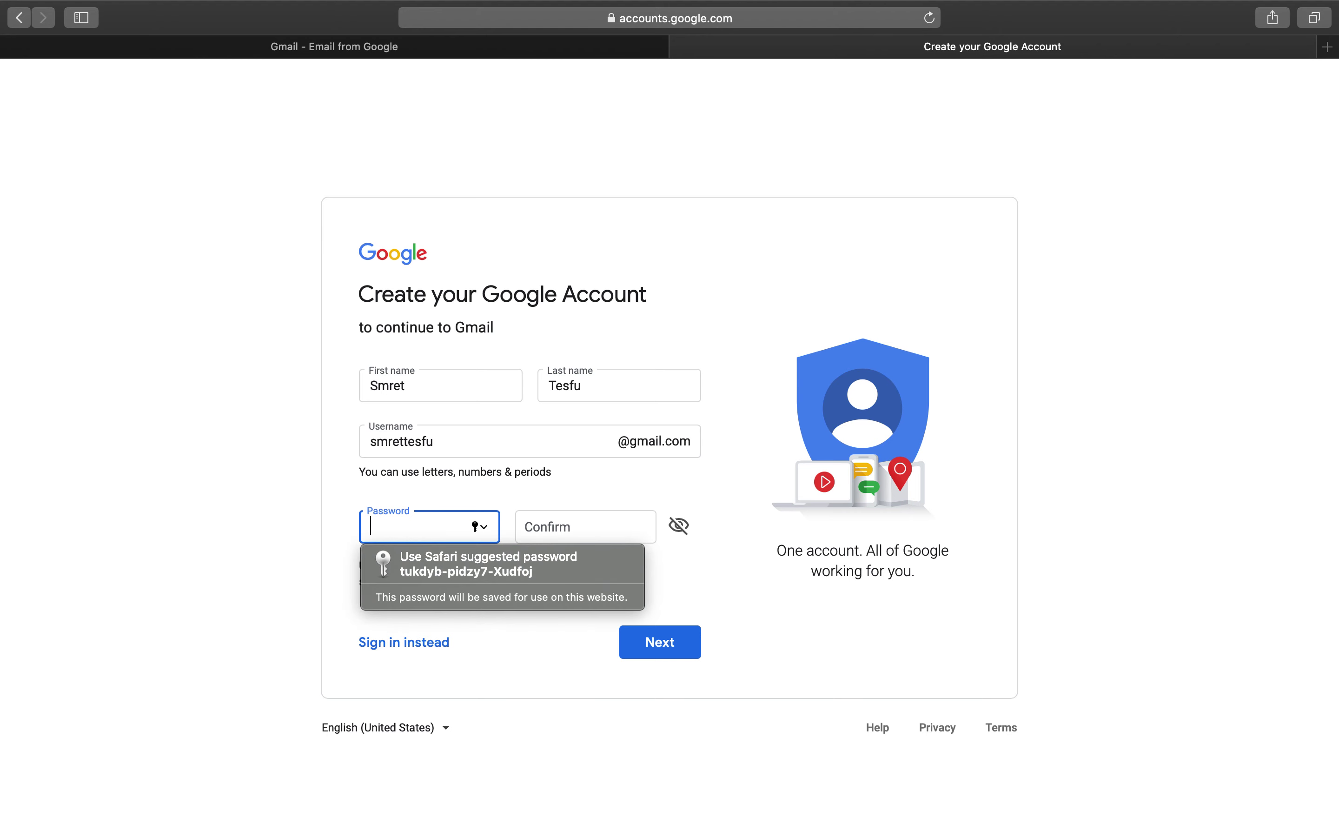
text(•••••••••••)
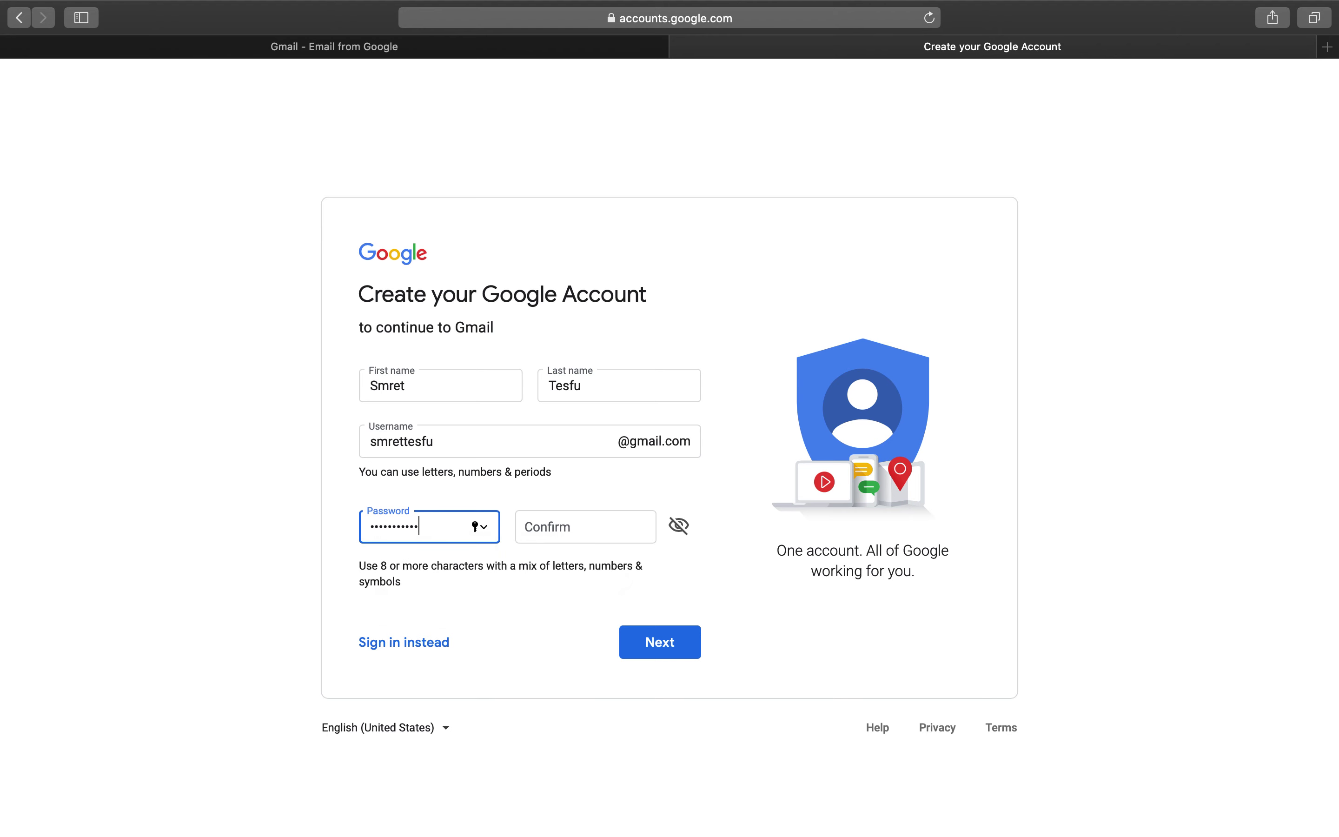
text(•)
click(549, 524)
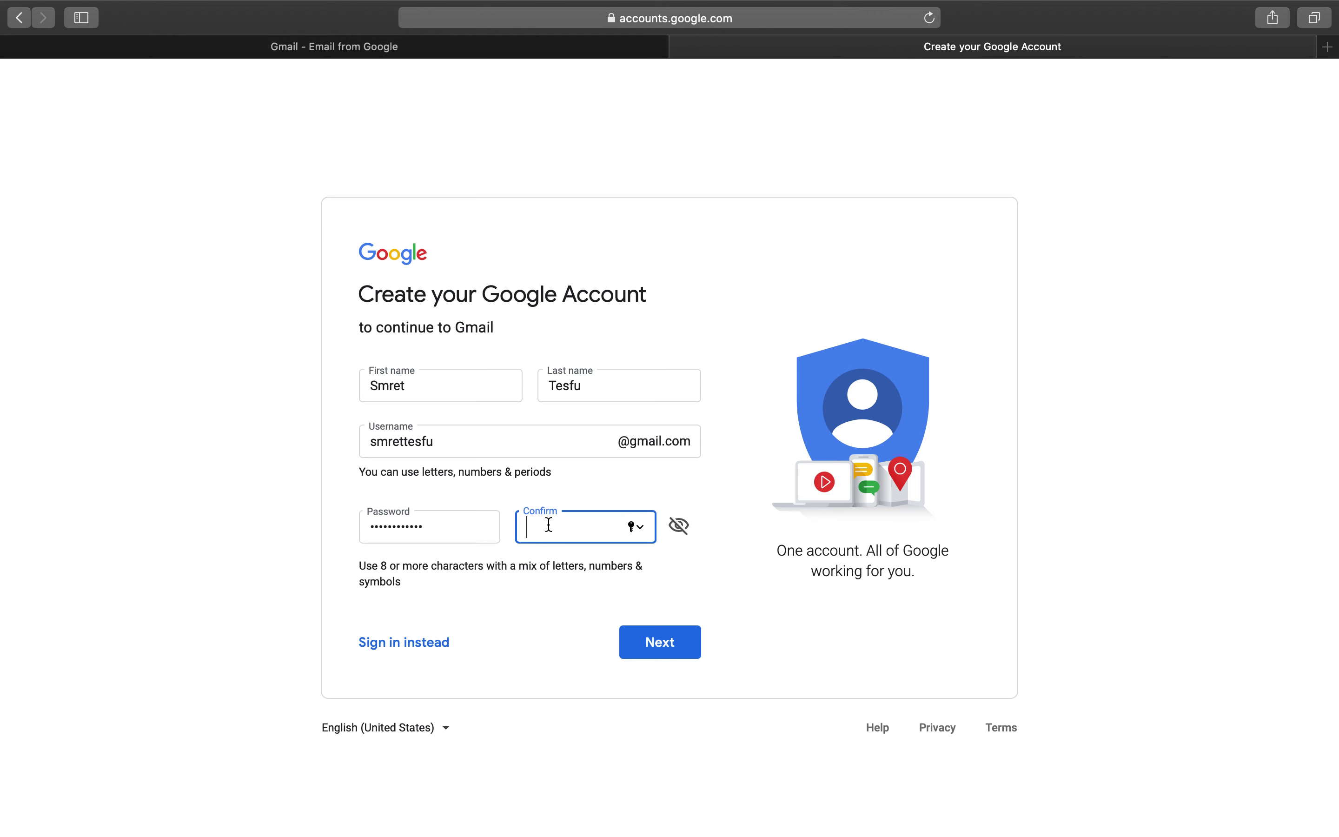
text(•••••••••••••)
click(660, 644)
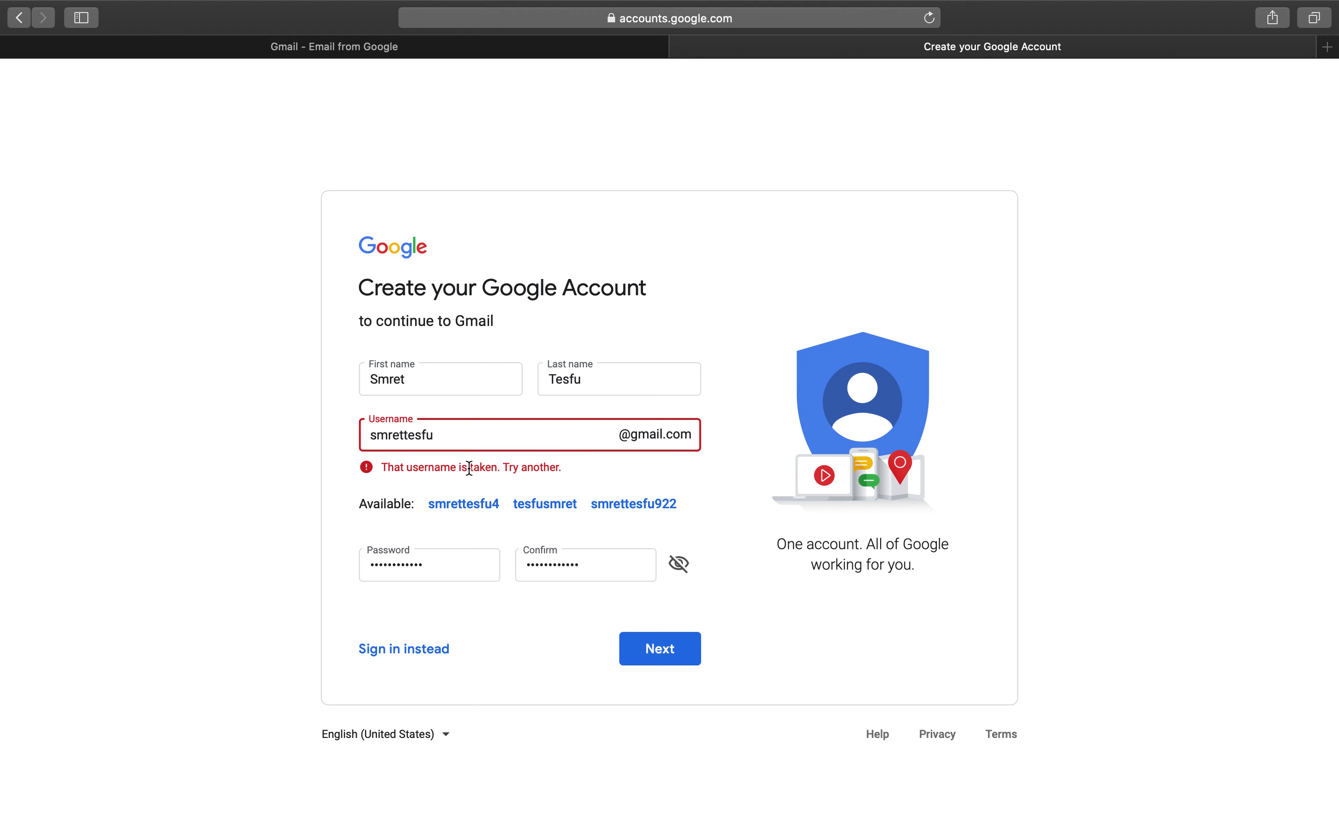
- Accept the first suggested available username and submit the form again
click(501, 470)
click(454, 470)
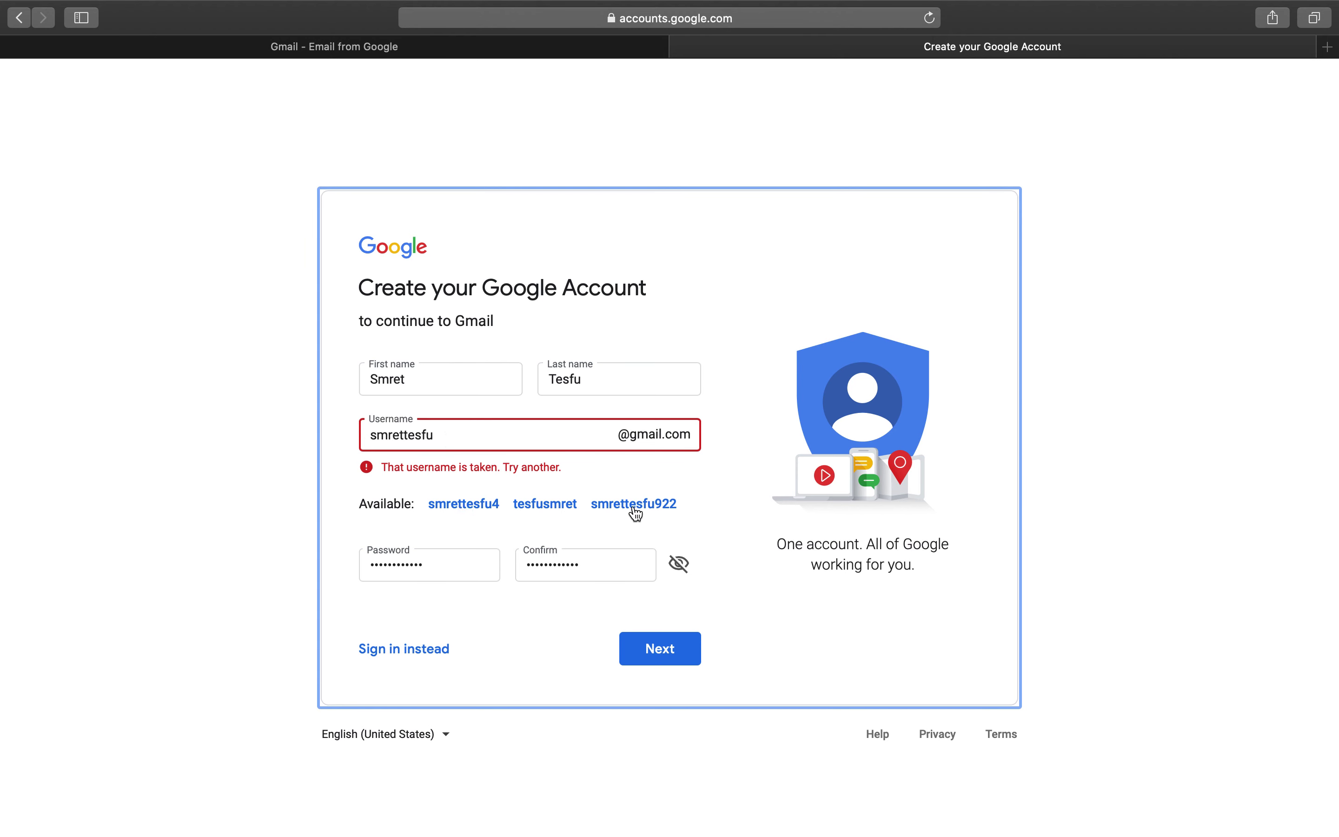
click(470, 510)
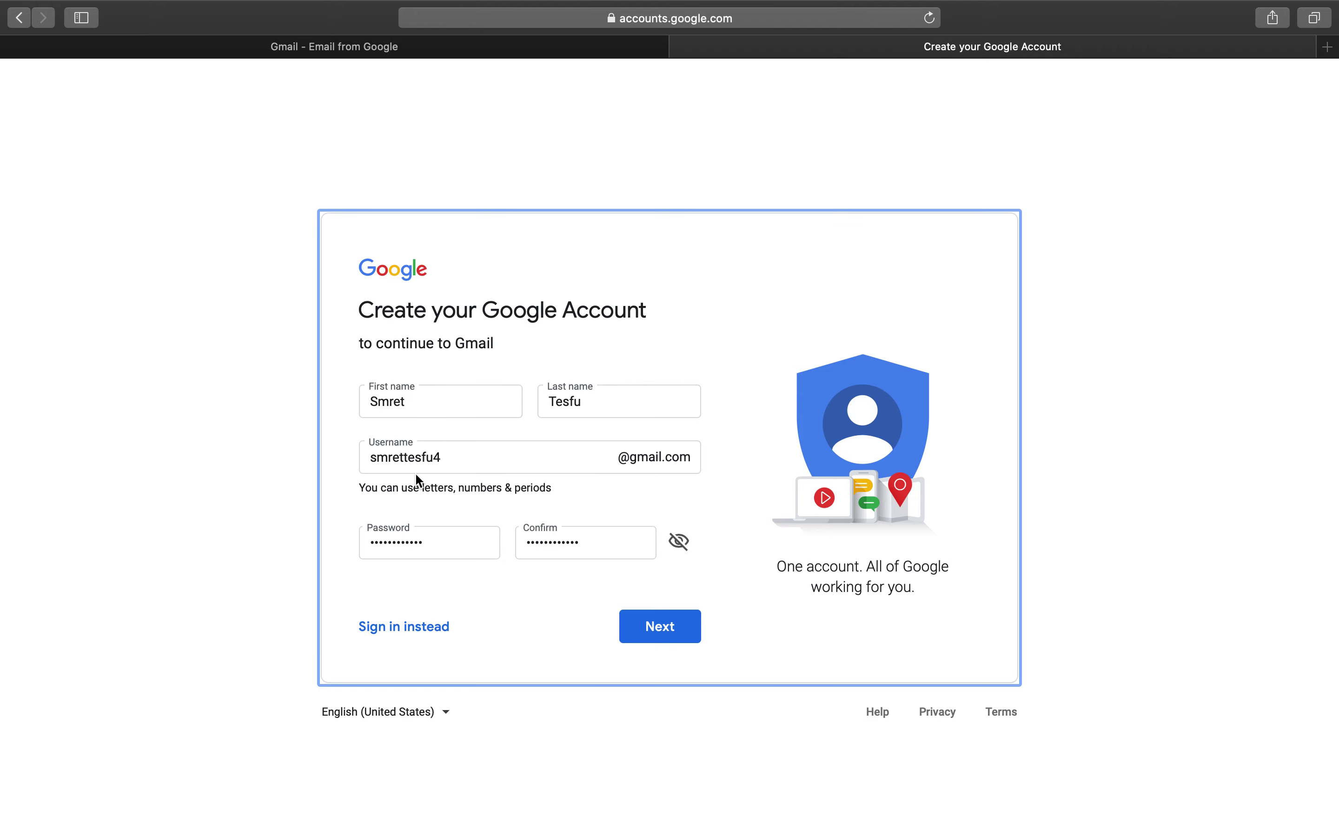
click(651, 633)
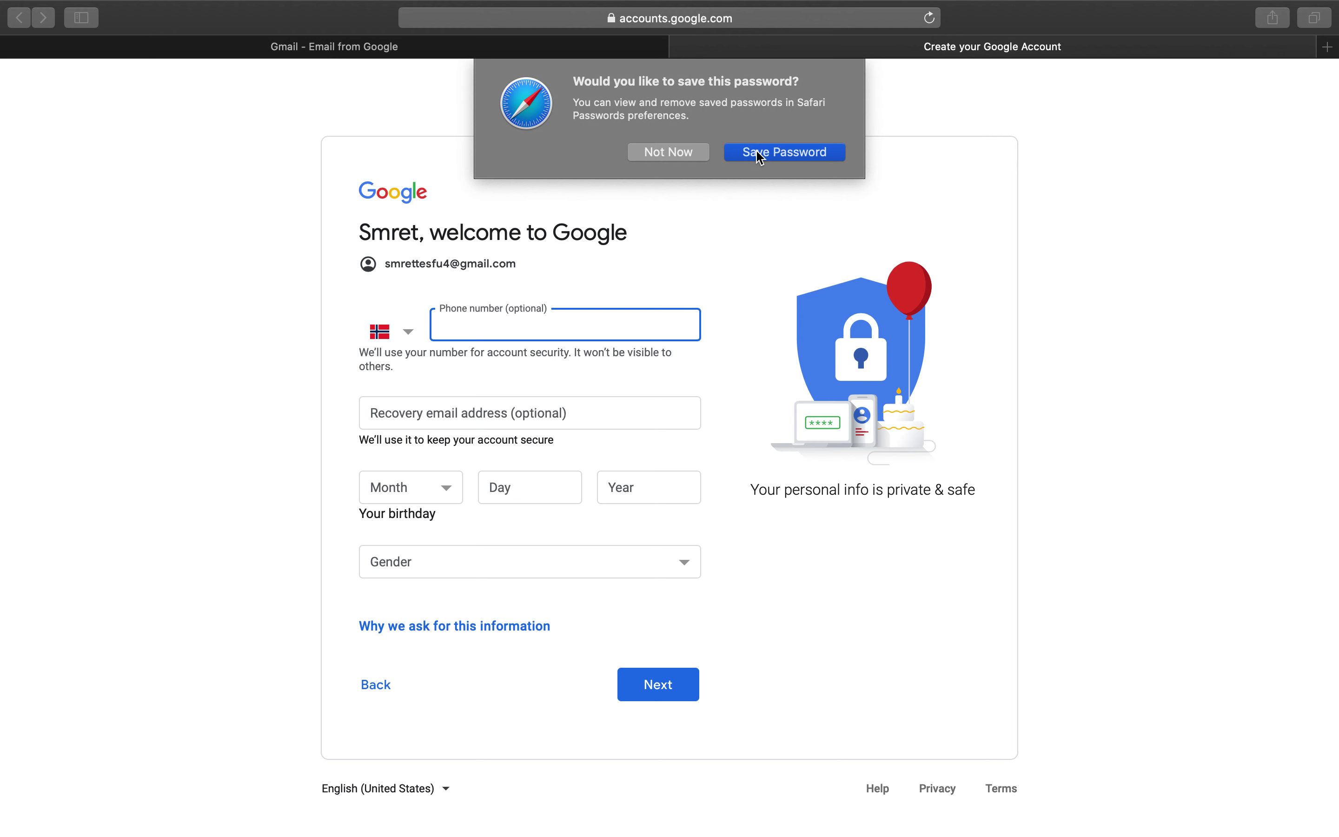
click(680, 153)
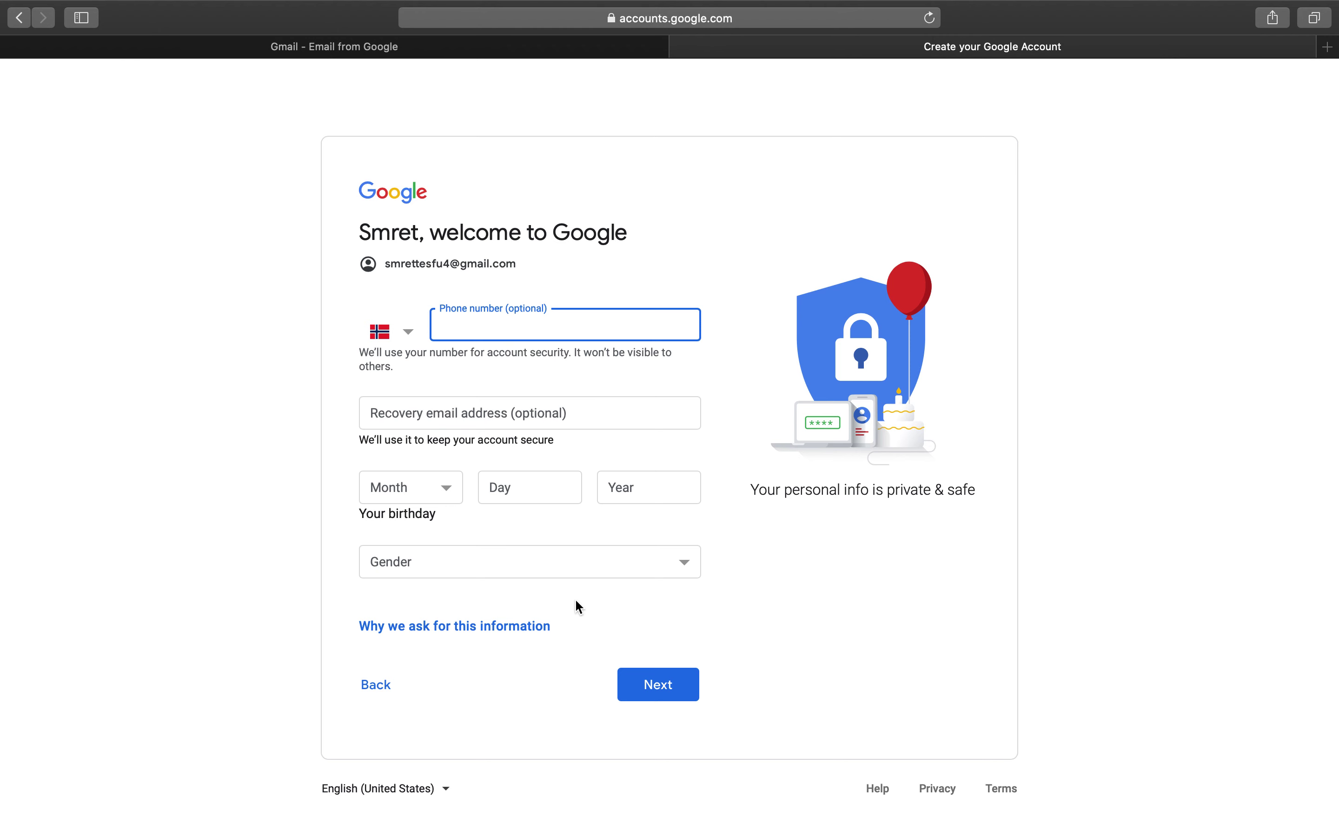
click(656, 685)
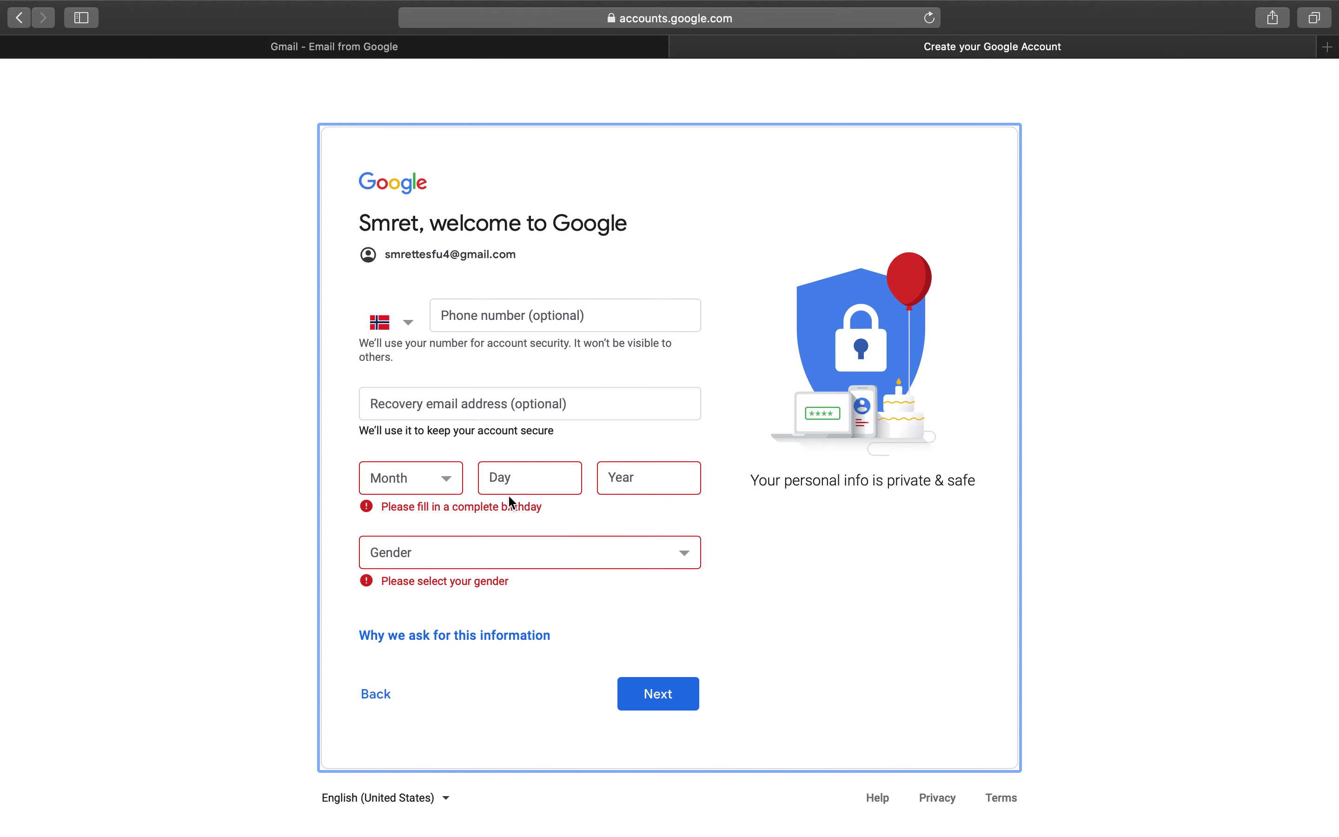
click(448, 479)
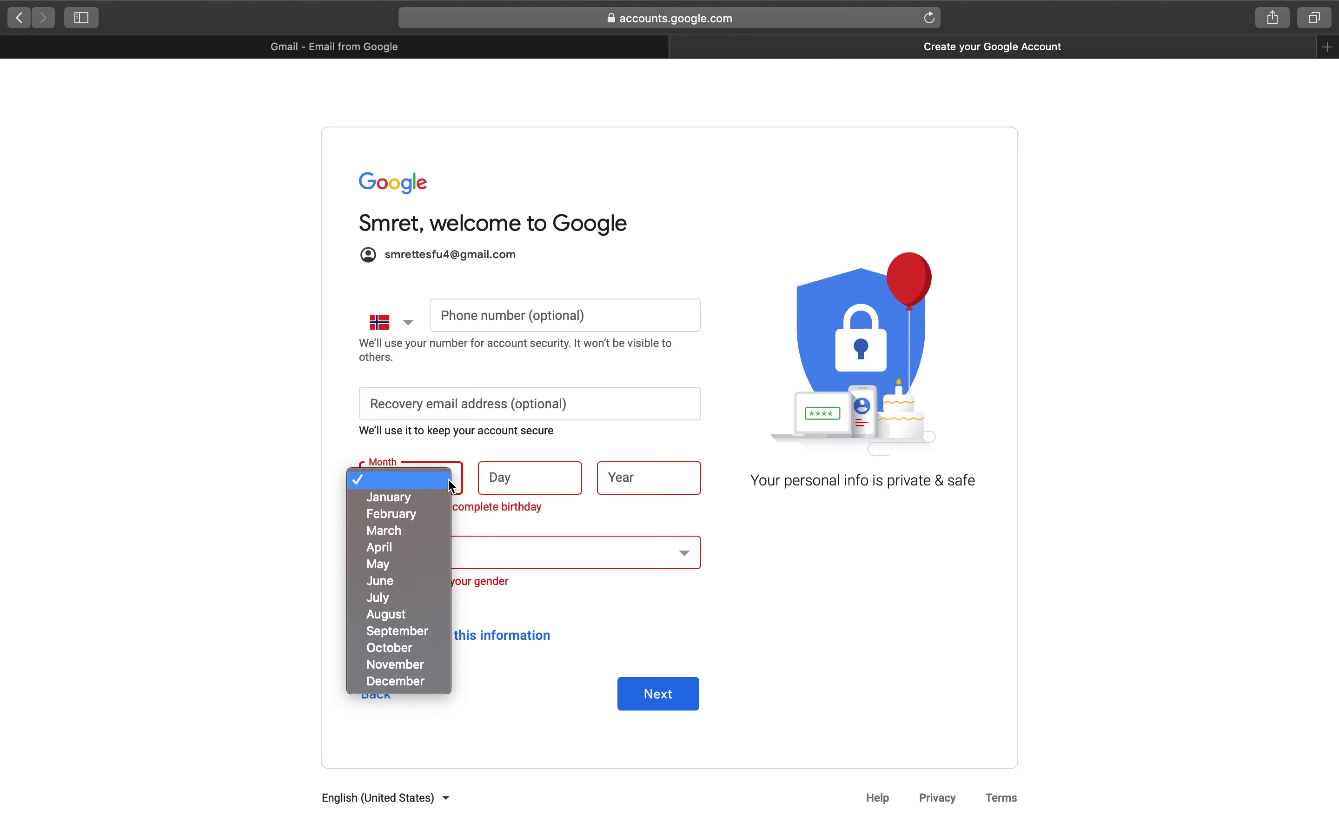
key(Escape)
click(571, 486)
text(20)
click(630, 480)
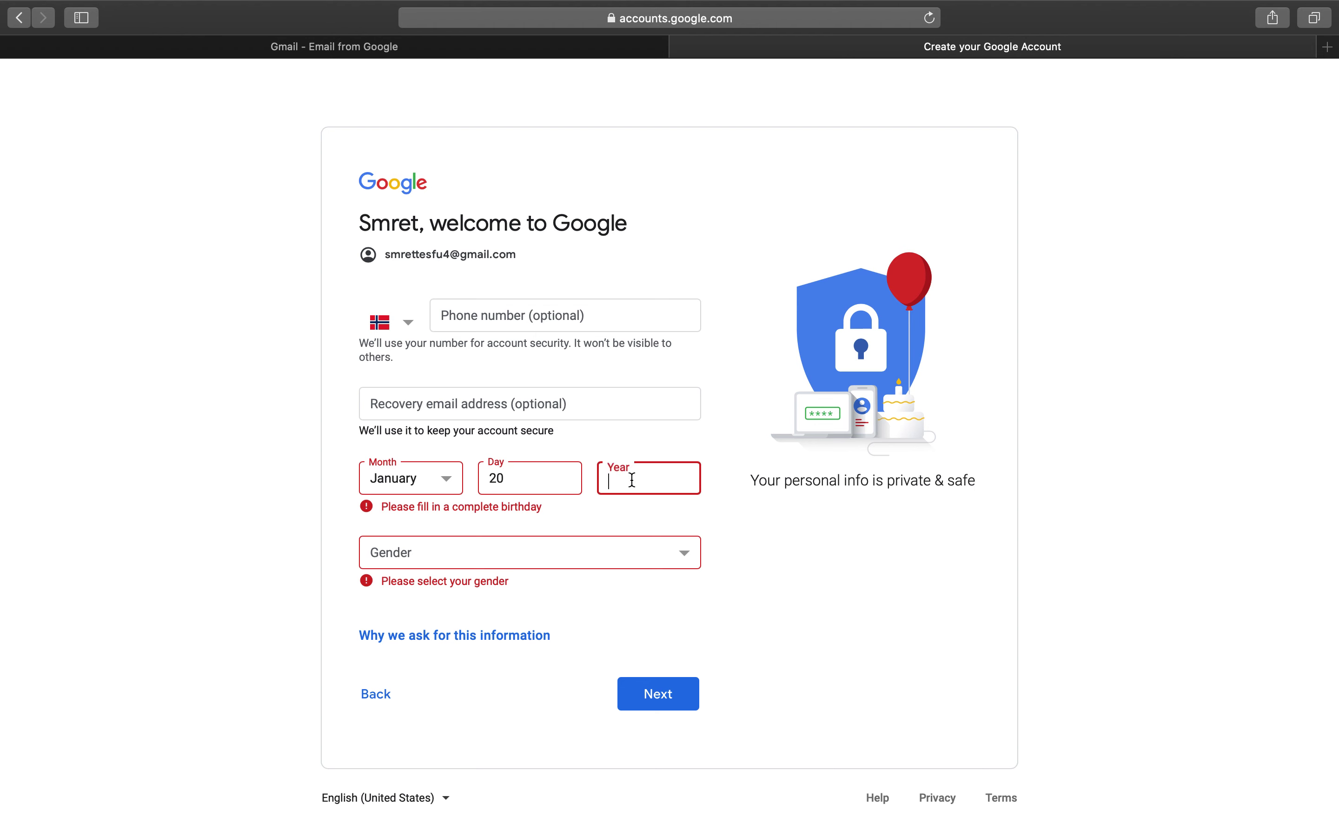
text(1990)
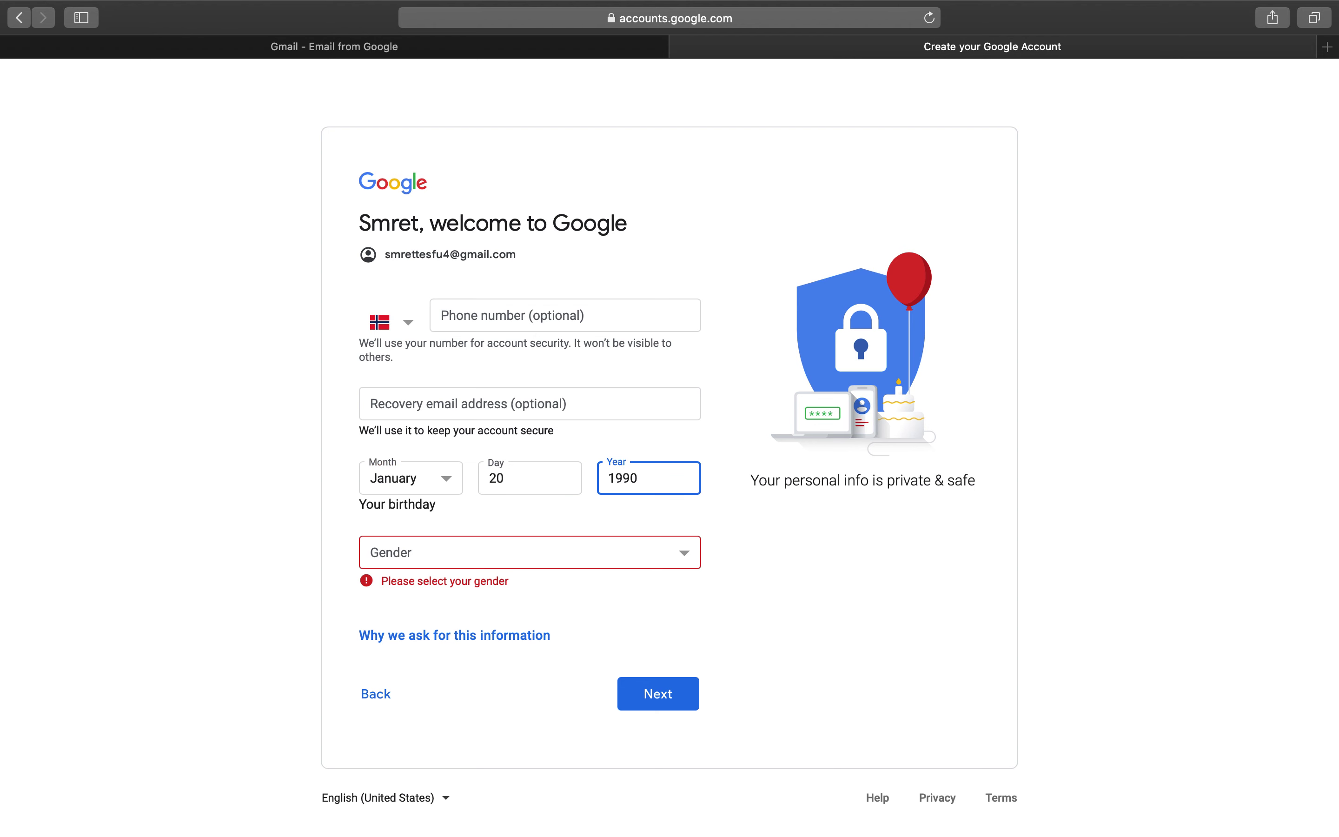
- Choose Male as the gender and continue to the Privacy and Terms page
click(514, 552)
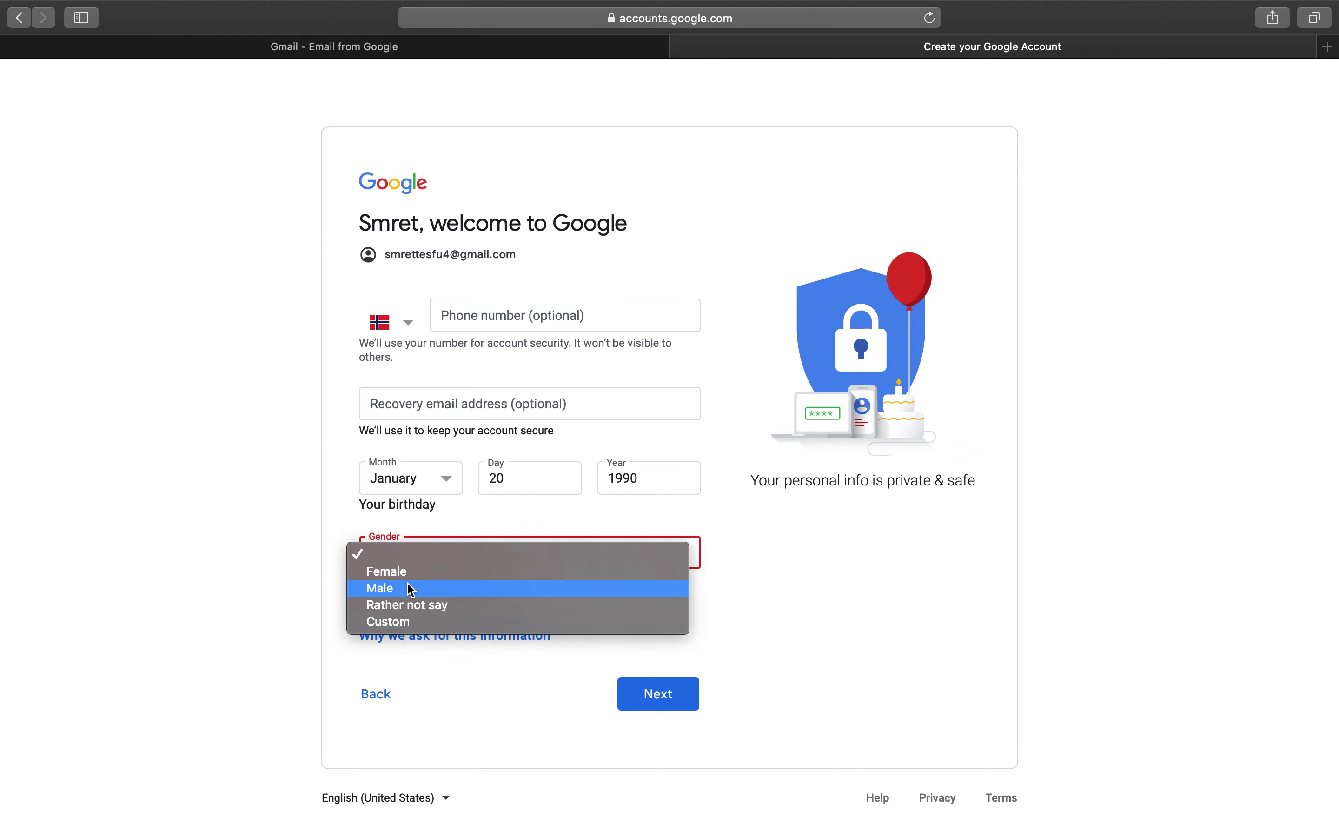
click(403, 595)
click(654, 689)
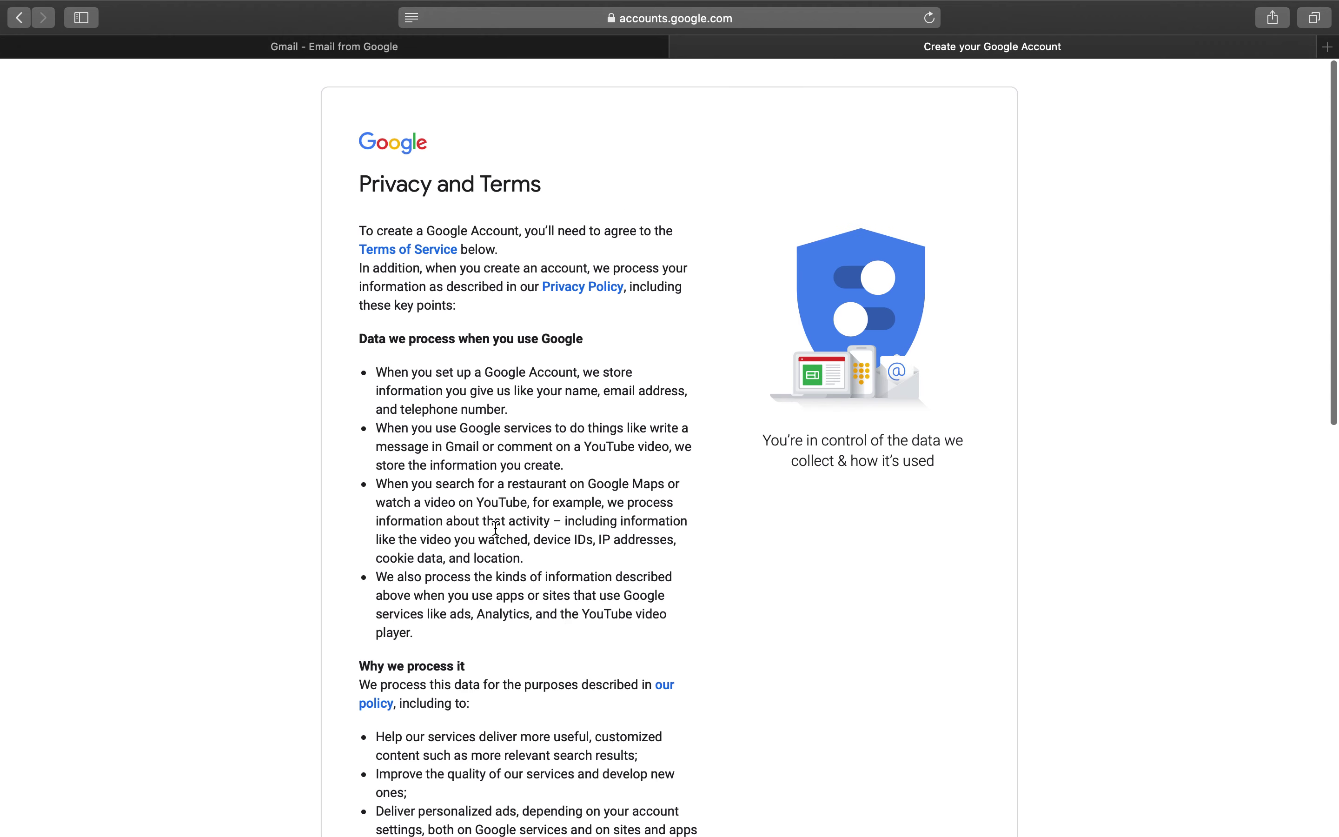
- Tick both the Terms of Service and personal-information agreements, then create and confirm the account
scroll(532, 595, down, 5)
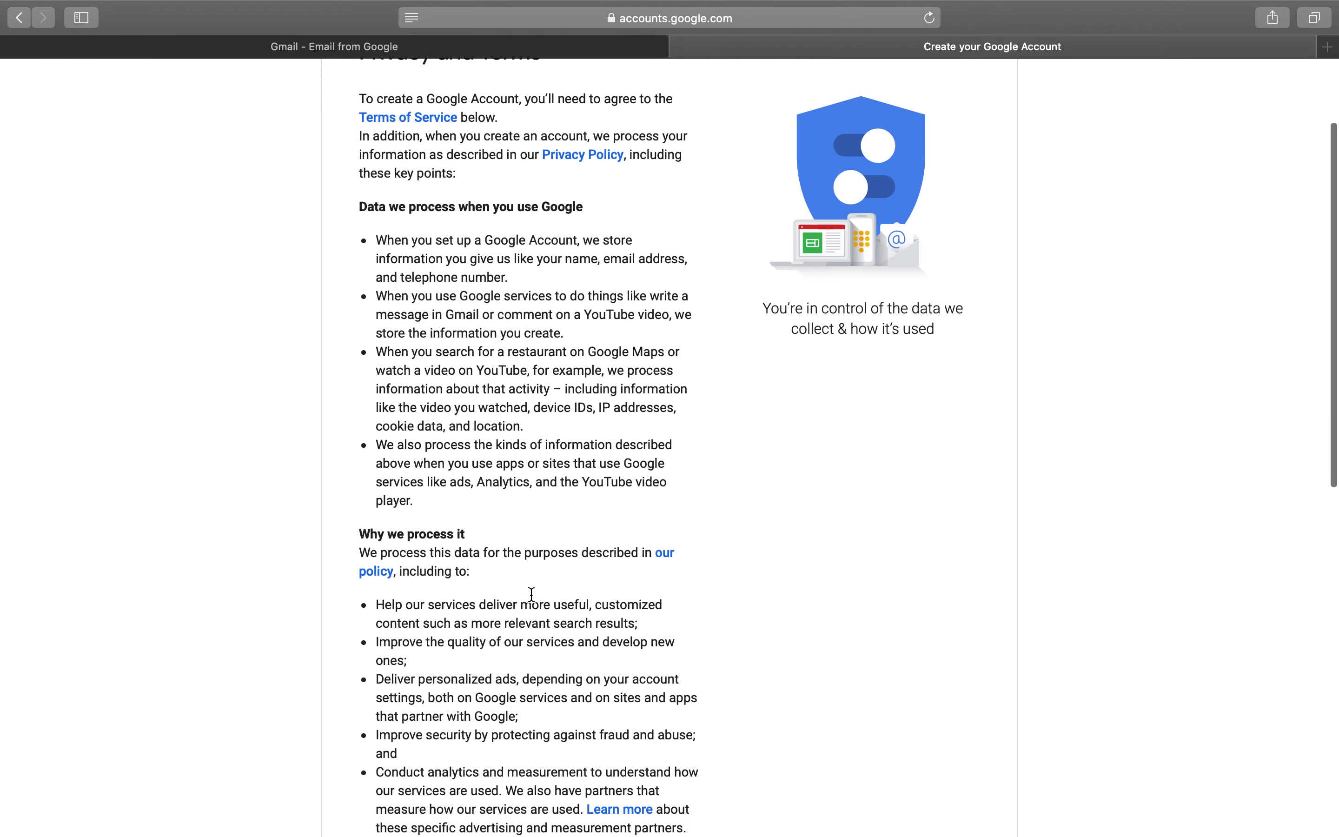
scroll(532, 595, down, 10)
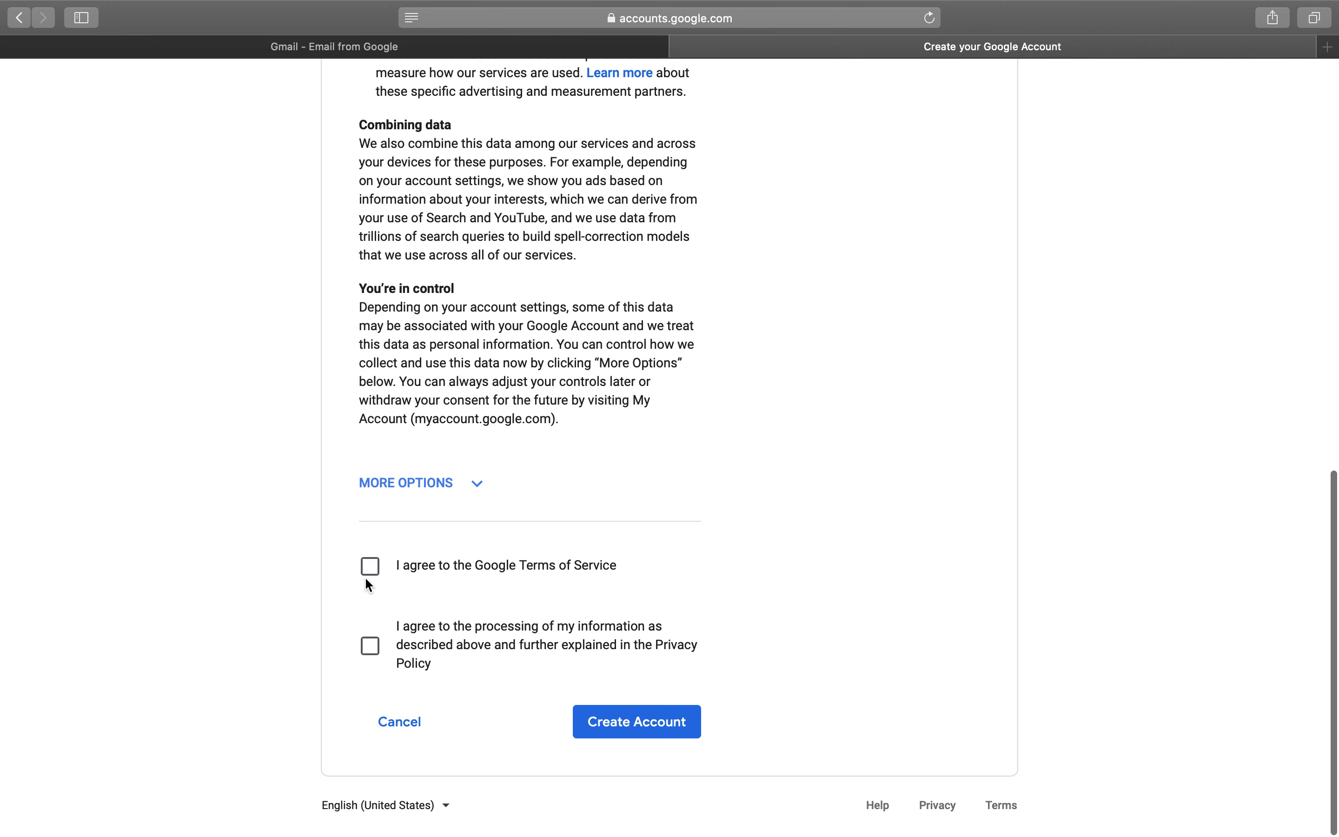
click(377, 575)
click(371, 652)
click(620, 727)
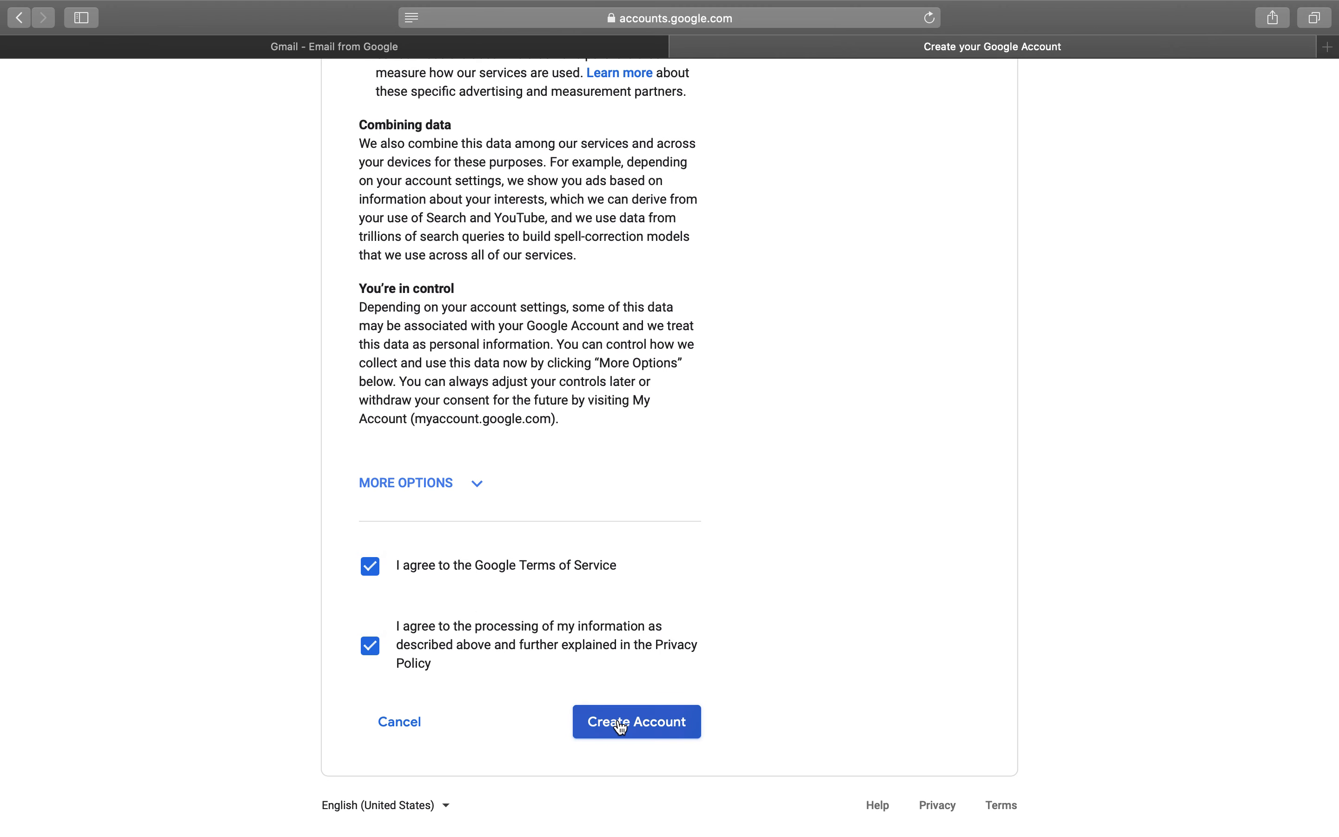
click(882, 552)
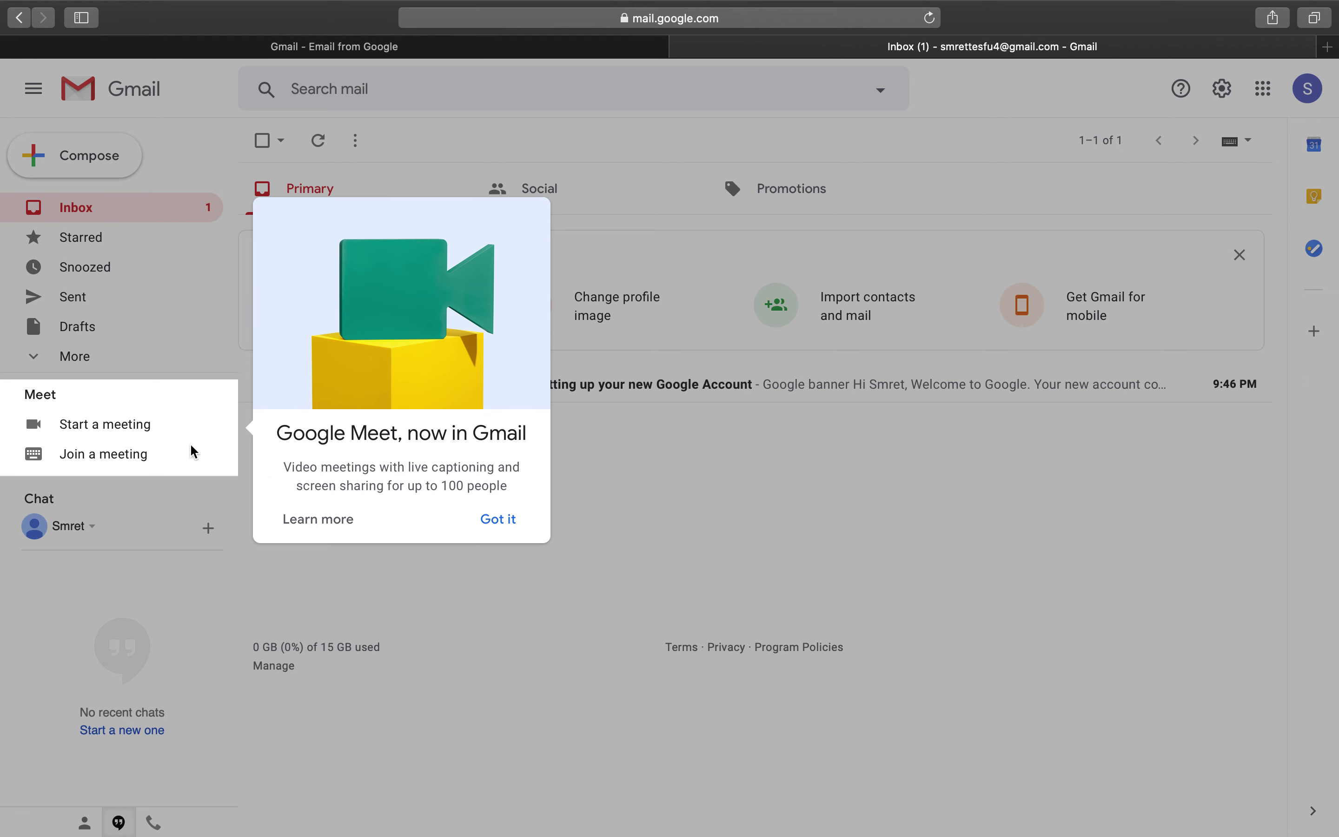
- Close the Google Meet announcement with 'Got it'
click(629, 519)
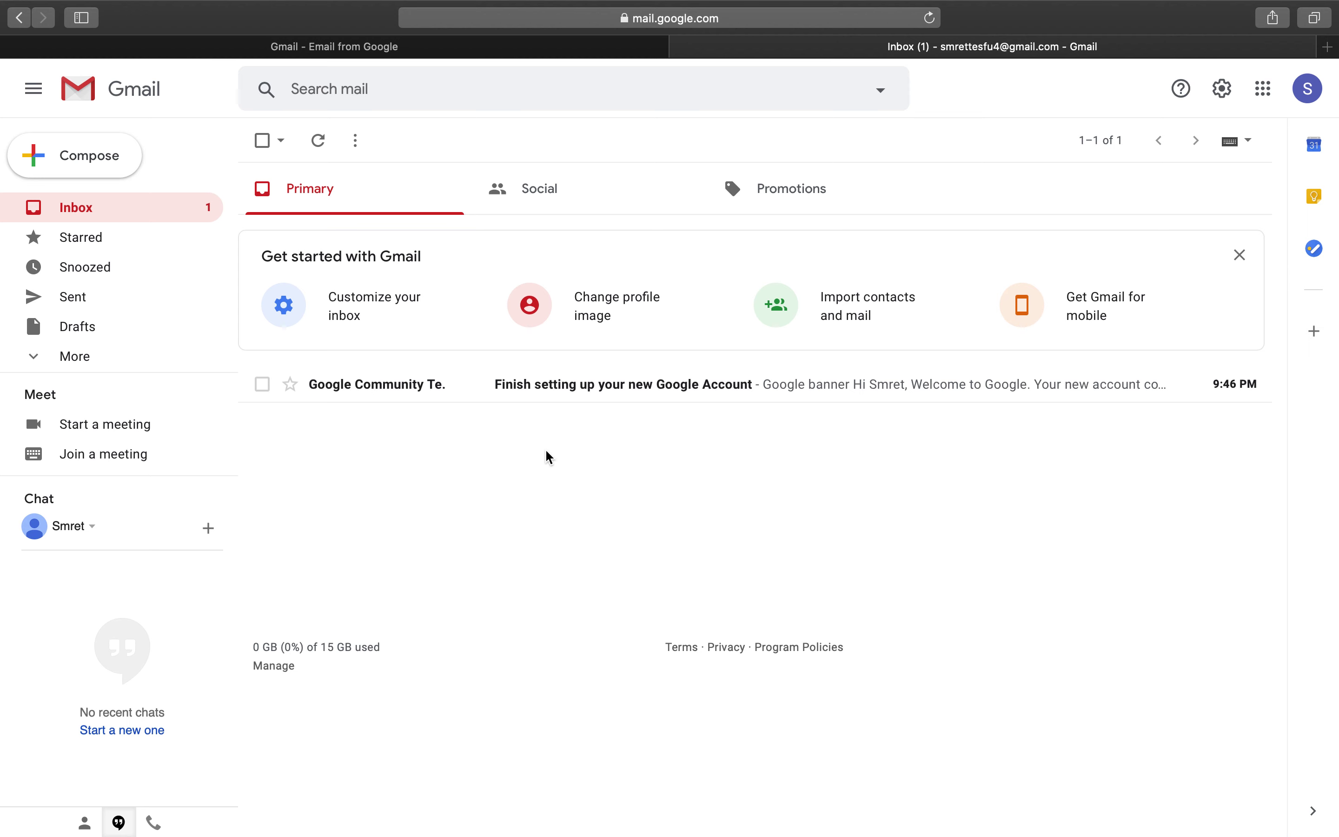
- Open a New Message window and enter the recipient's Gmail address in the To field
click(90, 159)
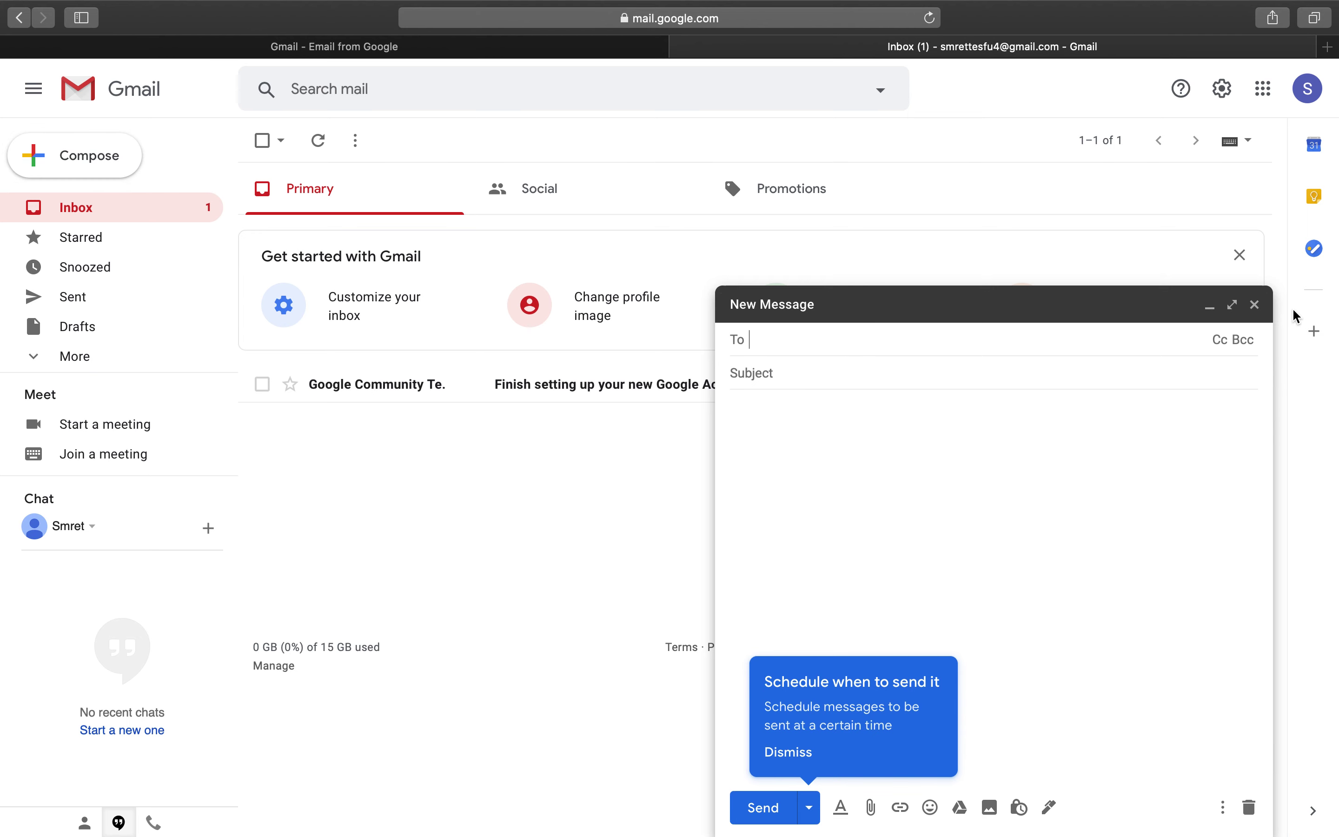
click(1254, 304)
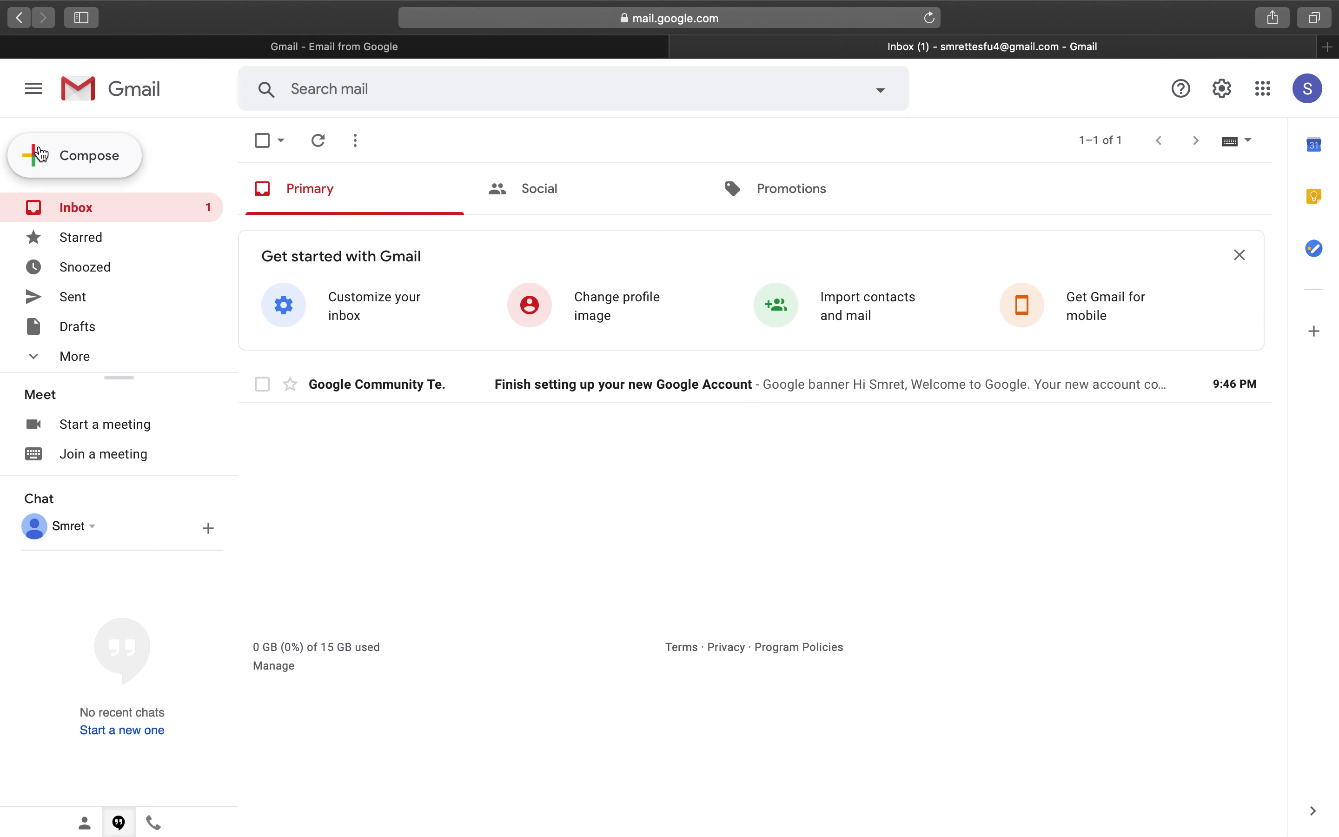
click(89, 155)
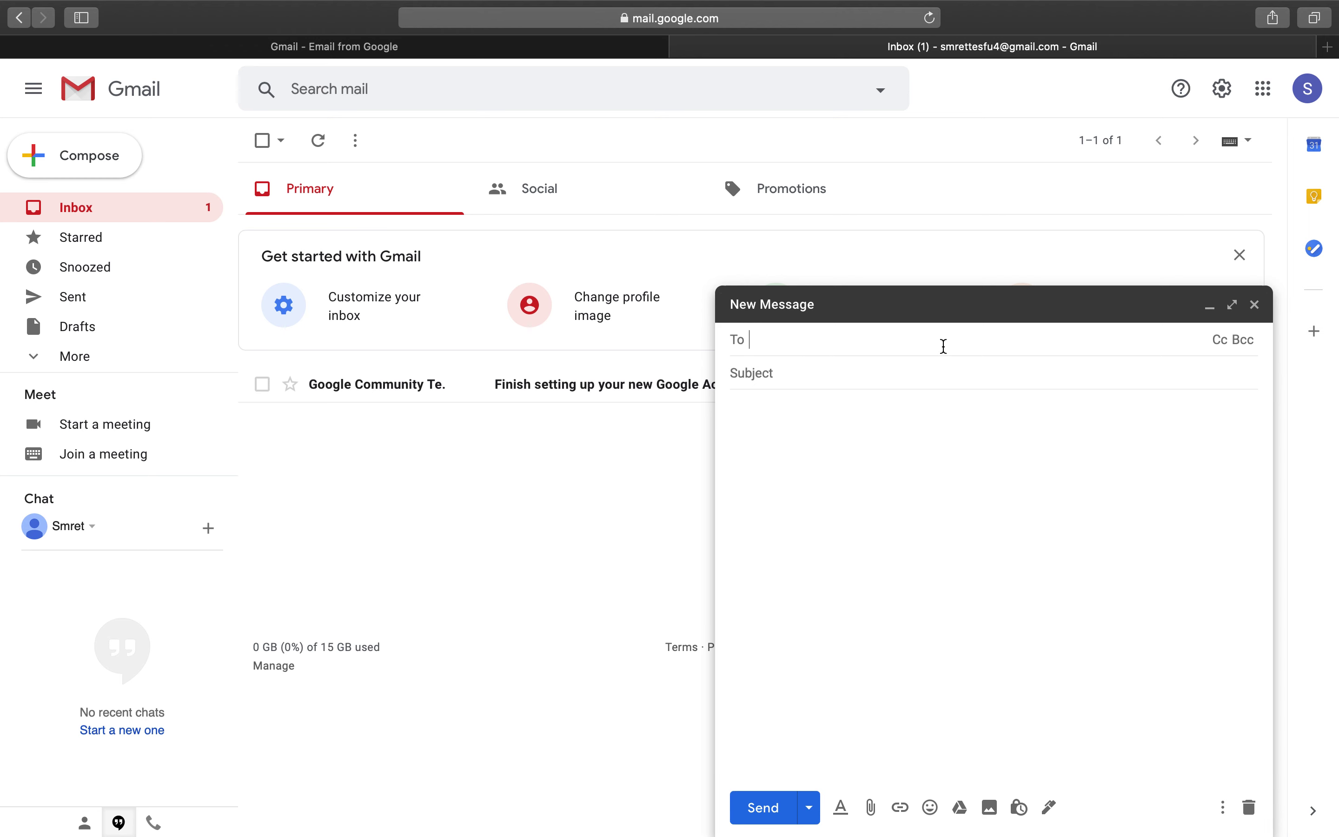
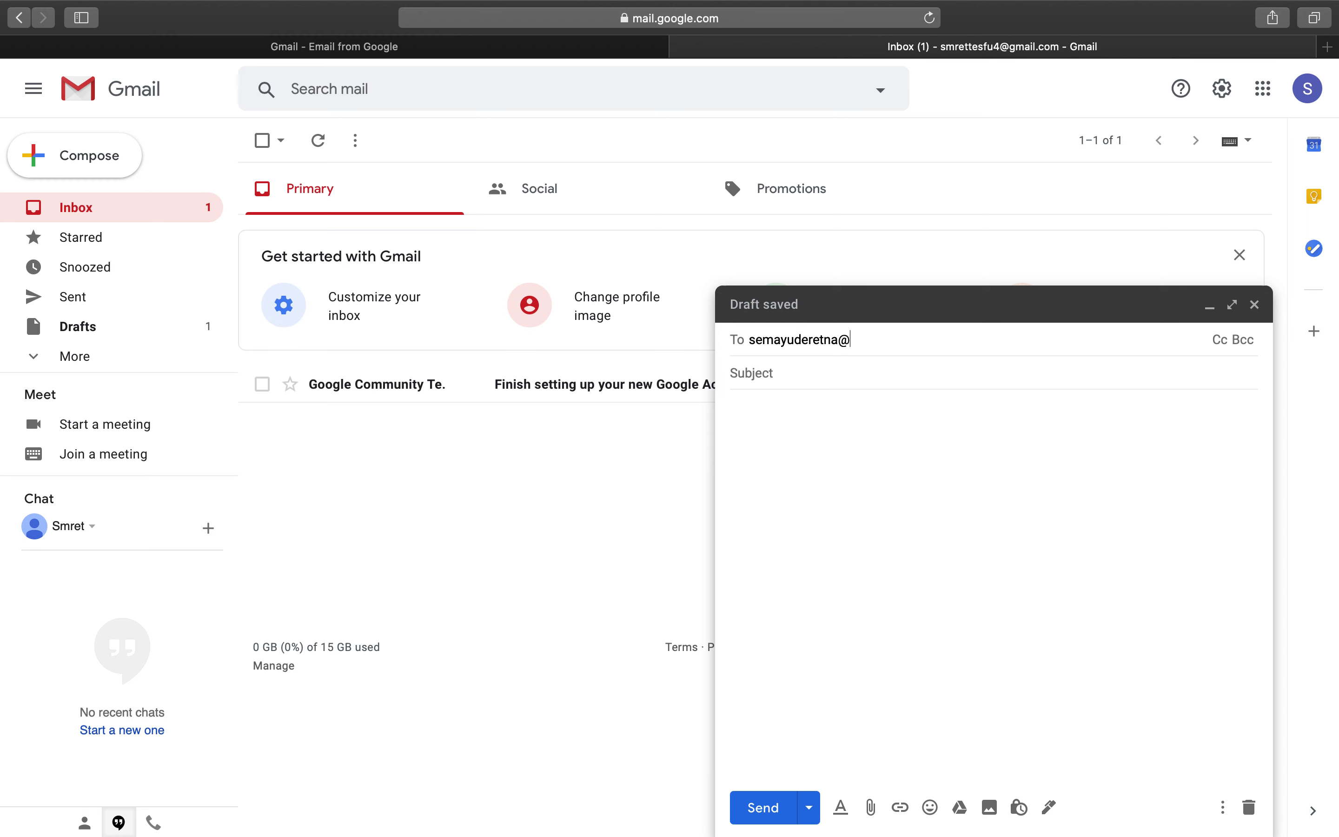
key(BackSpace)
key(BackSpace)
key(BackSpace)
key(BackSpace)
key(BackSpace)
key(BackSpace)
key(BackSpace)
key(BackSpace)
key(BackSpace)
key(BackSpace)
key(BackSpace)
key(BackSpace)
key(BackSpace)
key(BackSpace)
key(BackSpace)
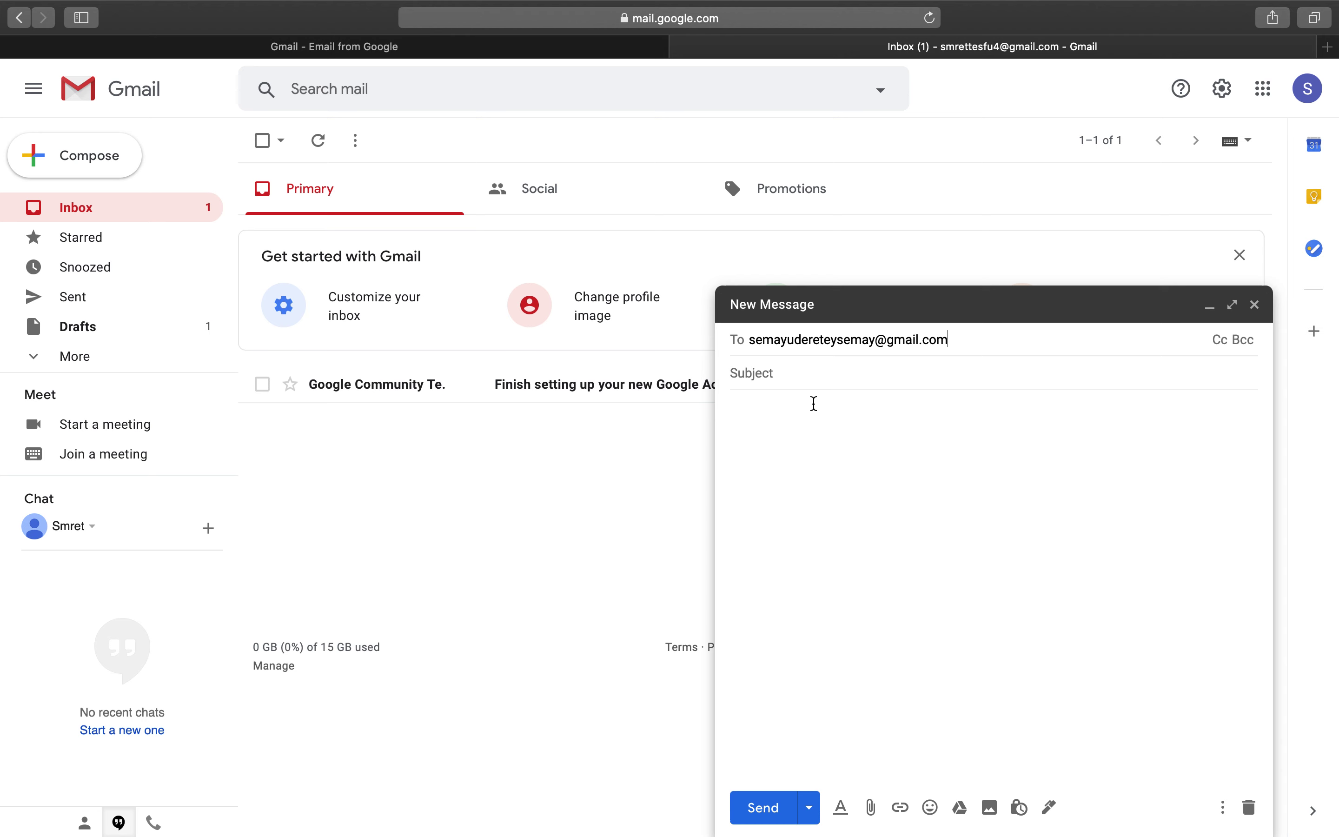
click(813, 380)
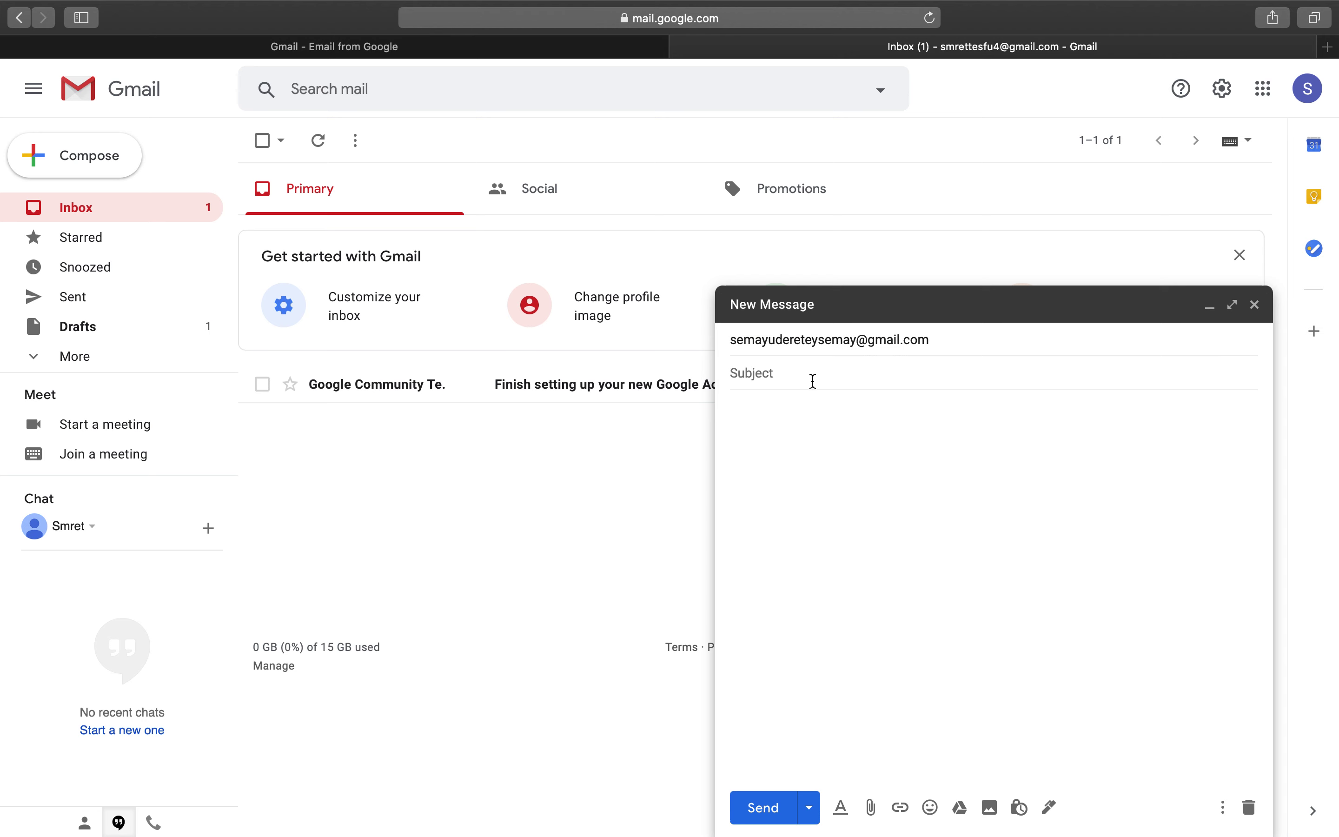
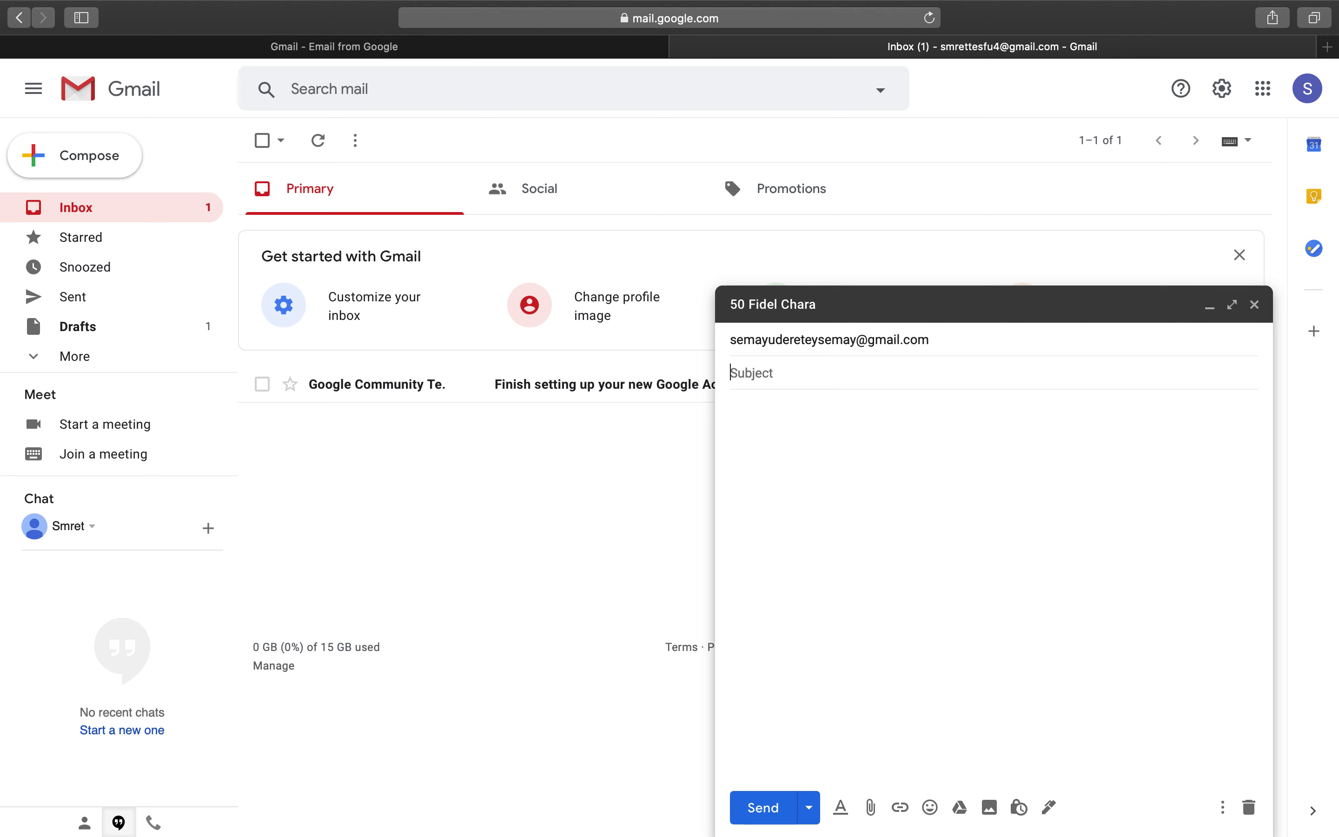
- Set the email subject to 'Selamta'
key(BackSpace)
key(BackSpace)
key(BackSpace)
key(BackSpace)
key(BackSpace)
key(BackSpace)
key(BackSpace)
key(BackSpace)
key(BackSpace)
key(BackSpace)
key(BackSpace)
- Write the body 'Hi,' / 'Kemey aleka?' followed by dots, and send the email
click(813, 409)
text(Hi,)
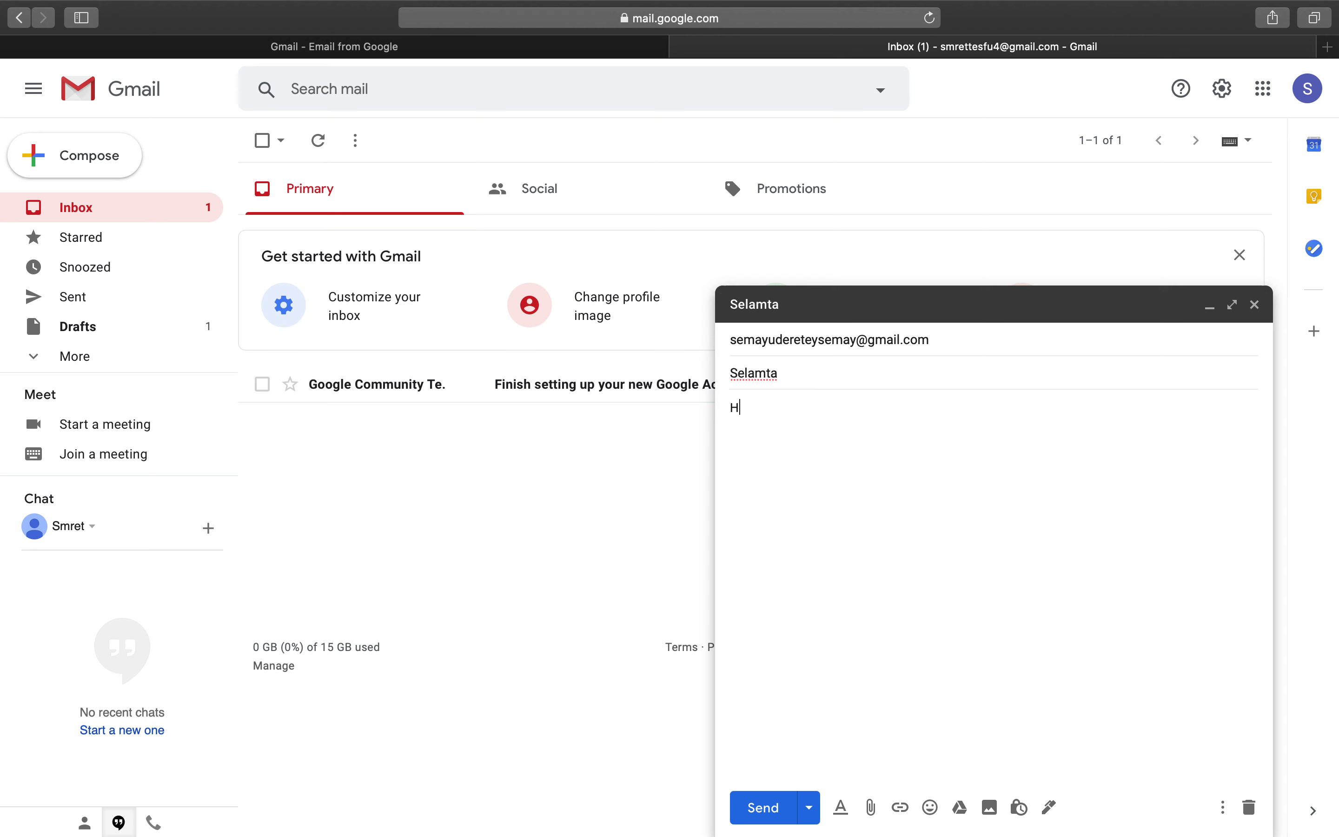
key(Return)
key(Return)
text(Kemey aleka?)
key(Return)
text(....?)
key(Return)
key(BackSpace)
key(BackSpace)
key(BackSpace)
key(BackSpace)
text(...)
click(773, 811)
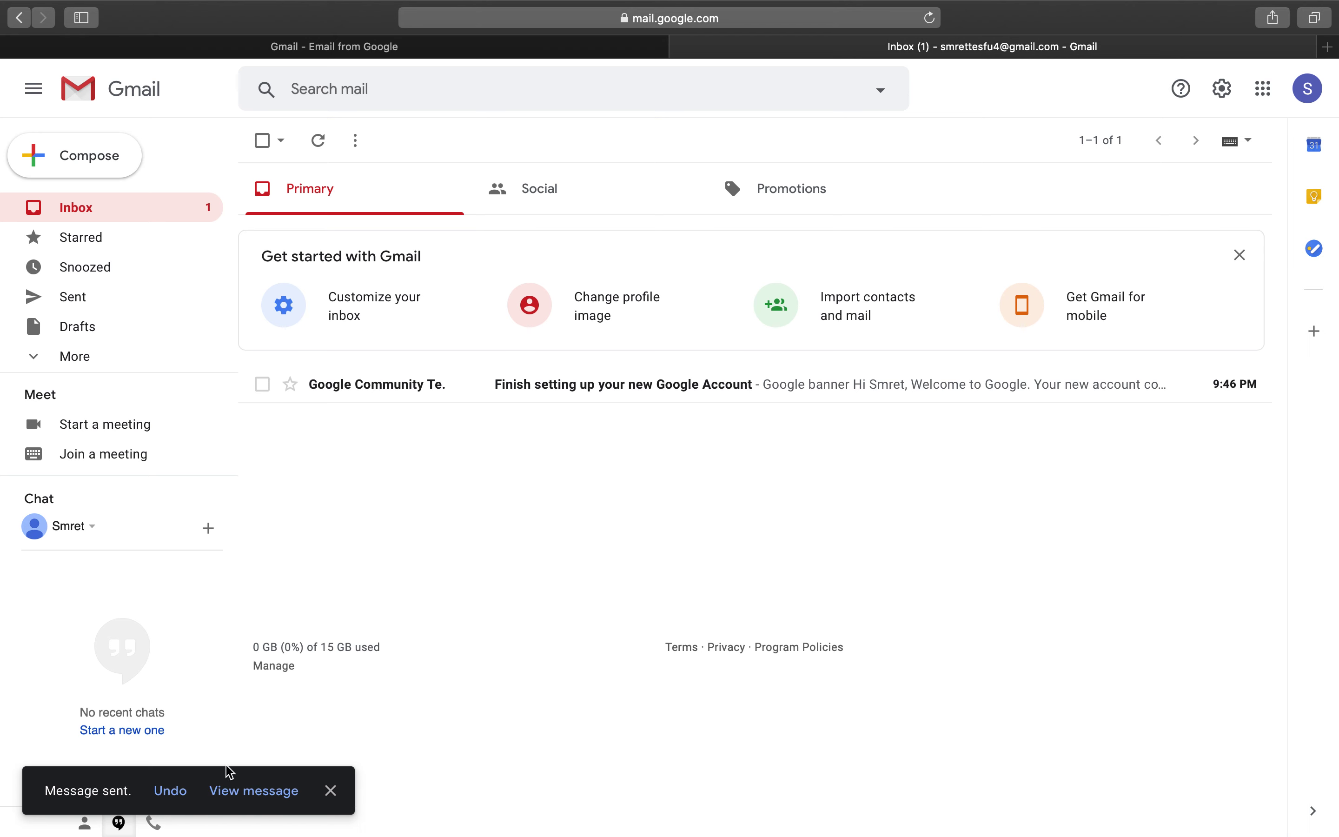